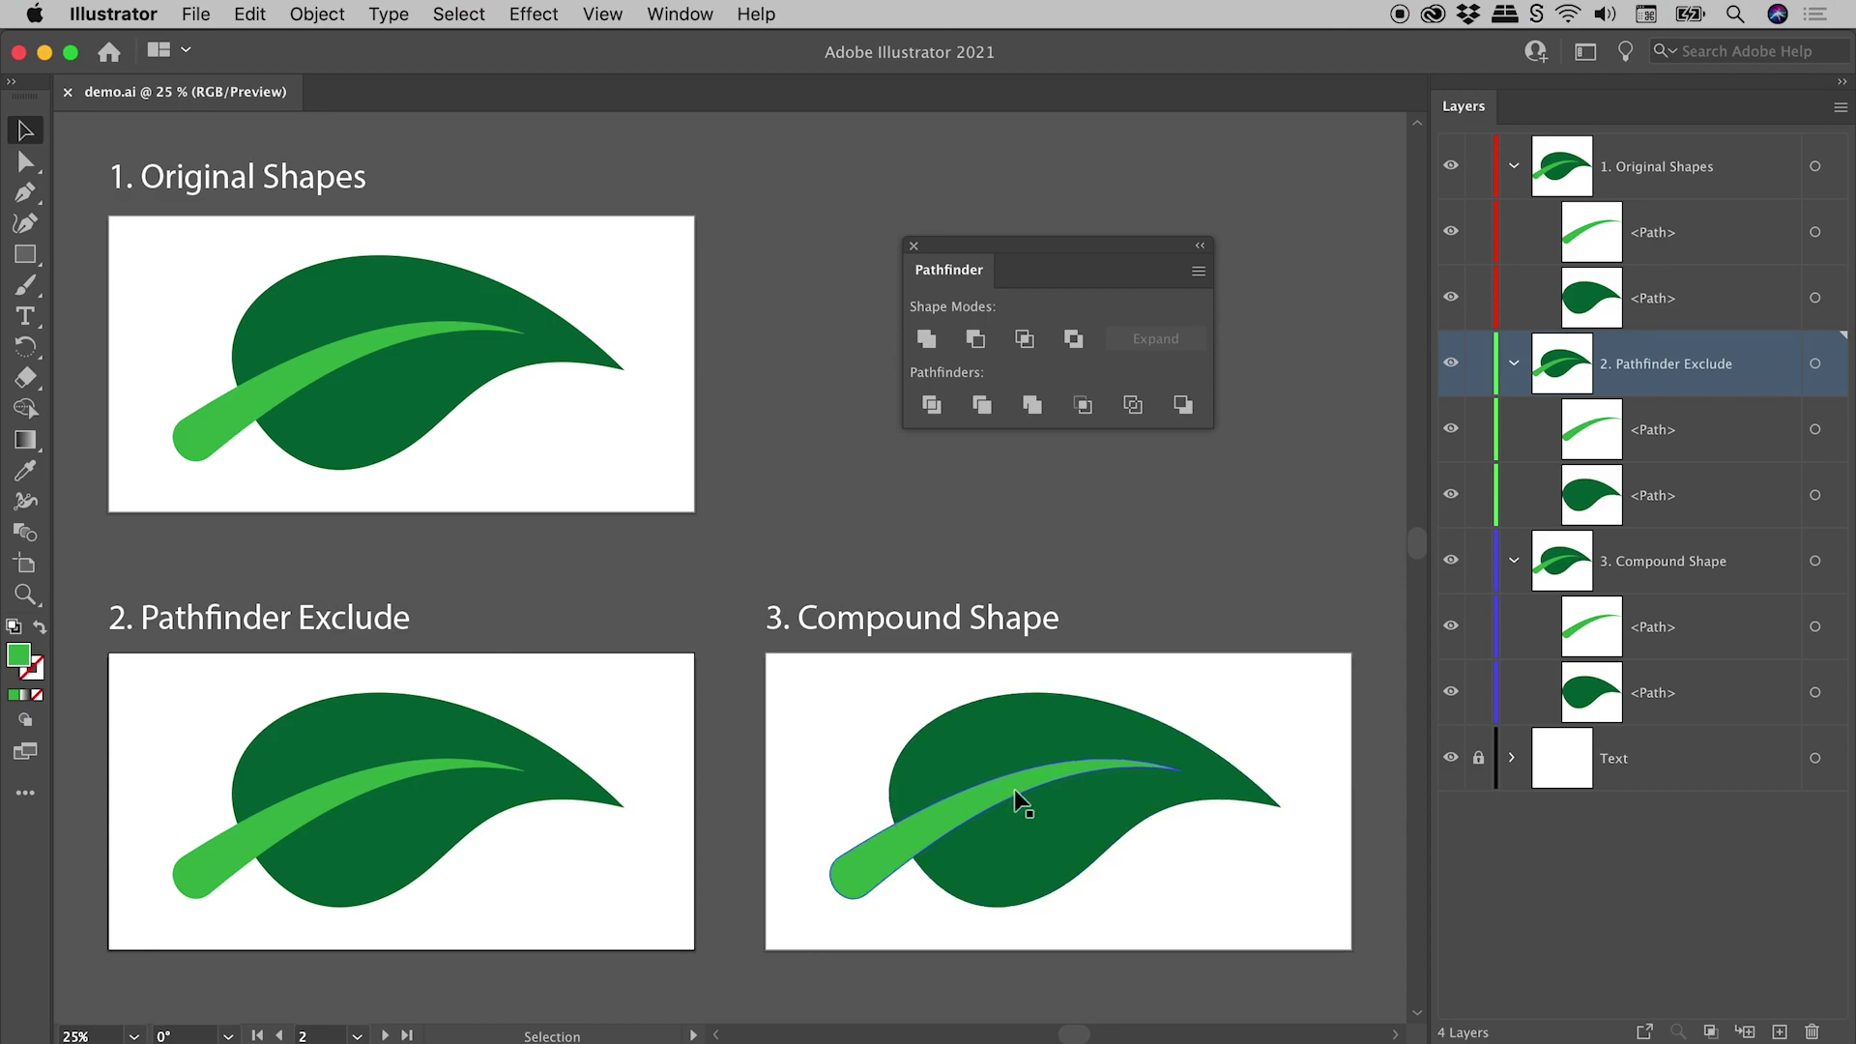
Step: Select the second leaf together with its stem and bring up the Pathfinder panel
mouse_move(232, 423)
mouse_down()
mouse_move(213, 365)
mouse_move(215, 381)
mouse_up()
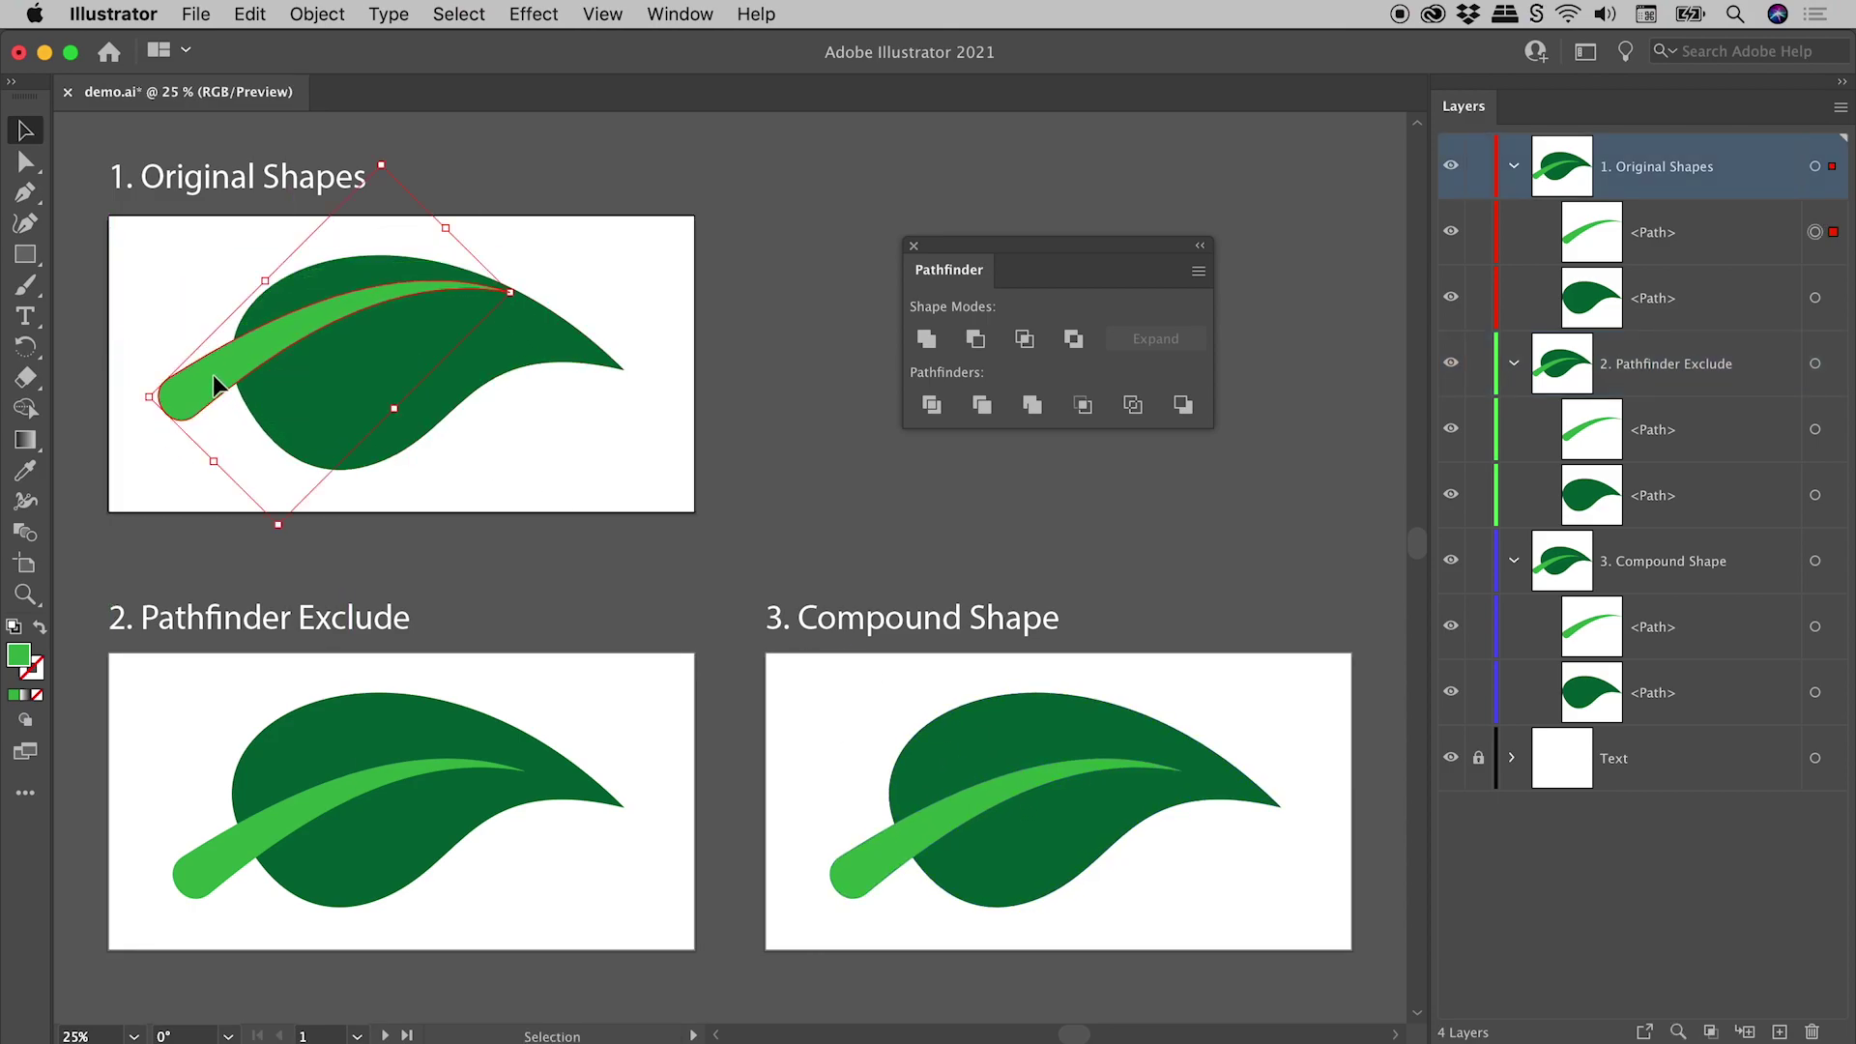
key(super+z)
shift+click(395, 385)
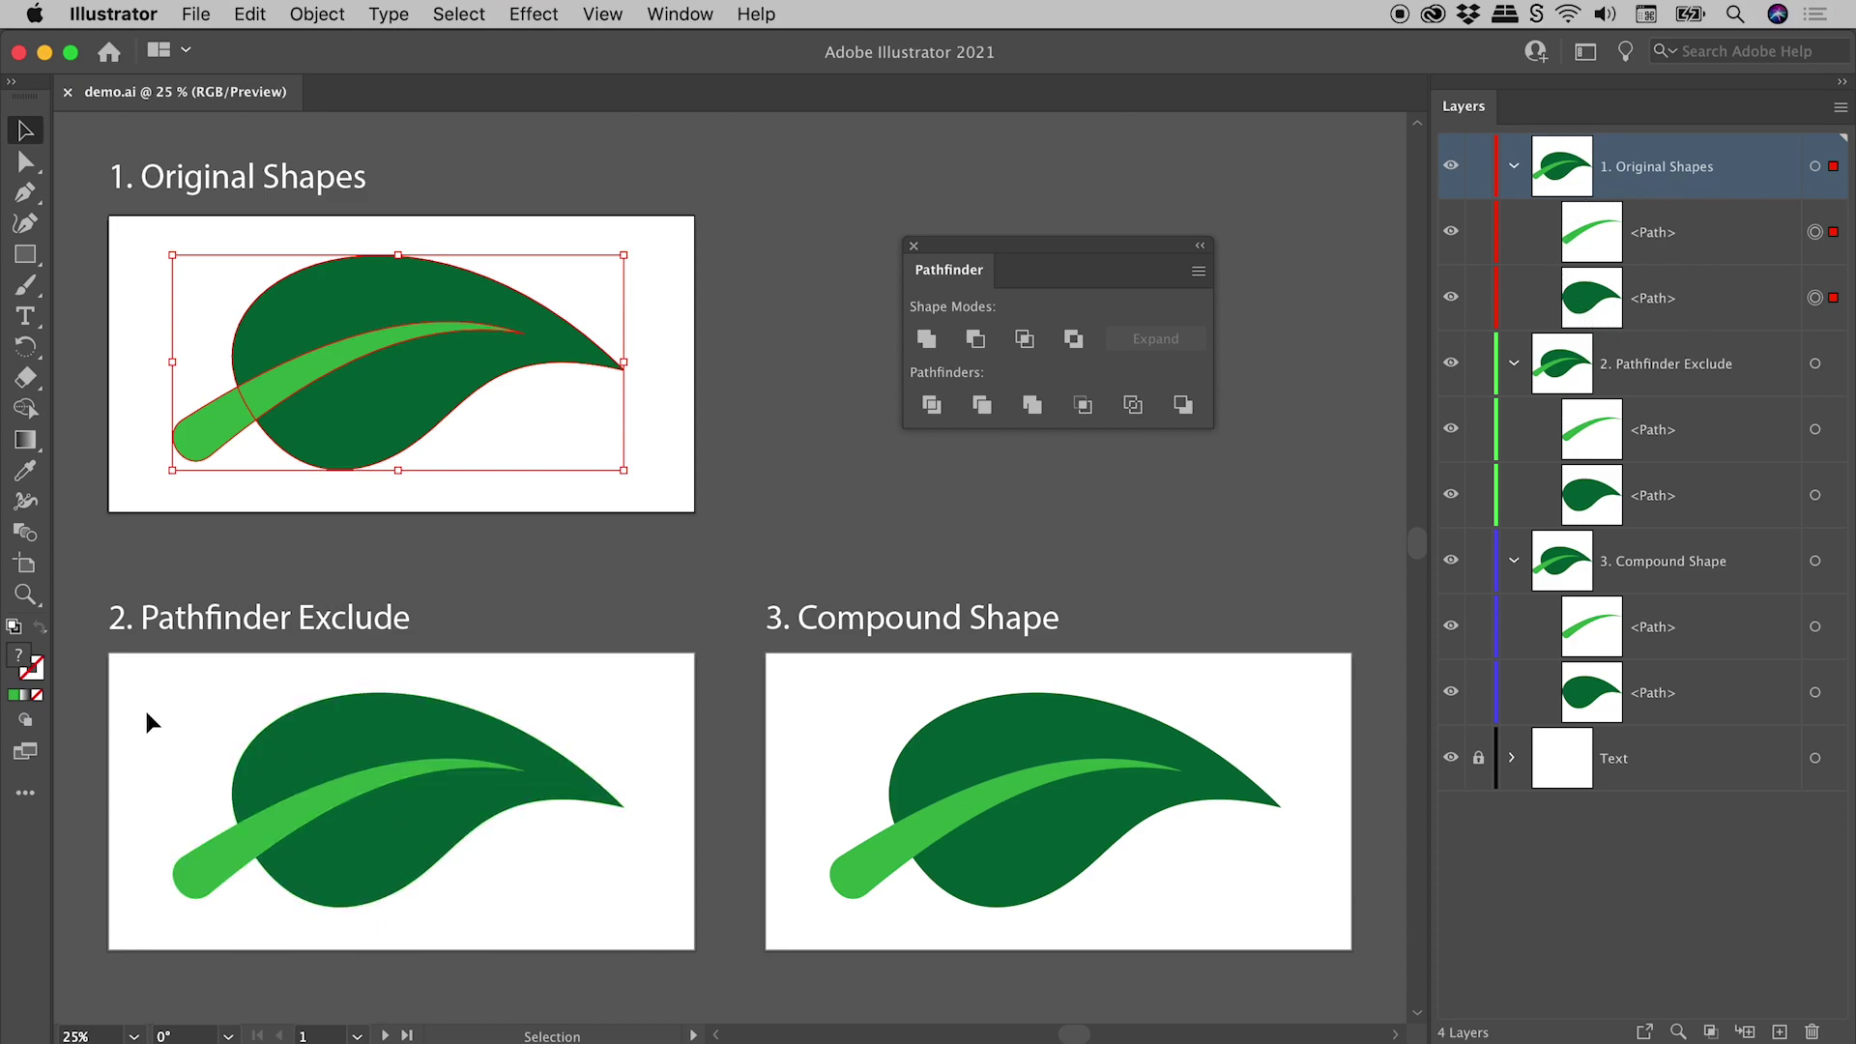
click(363, 804)
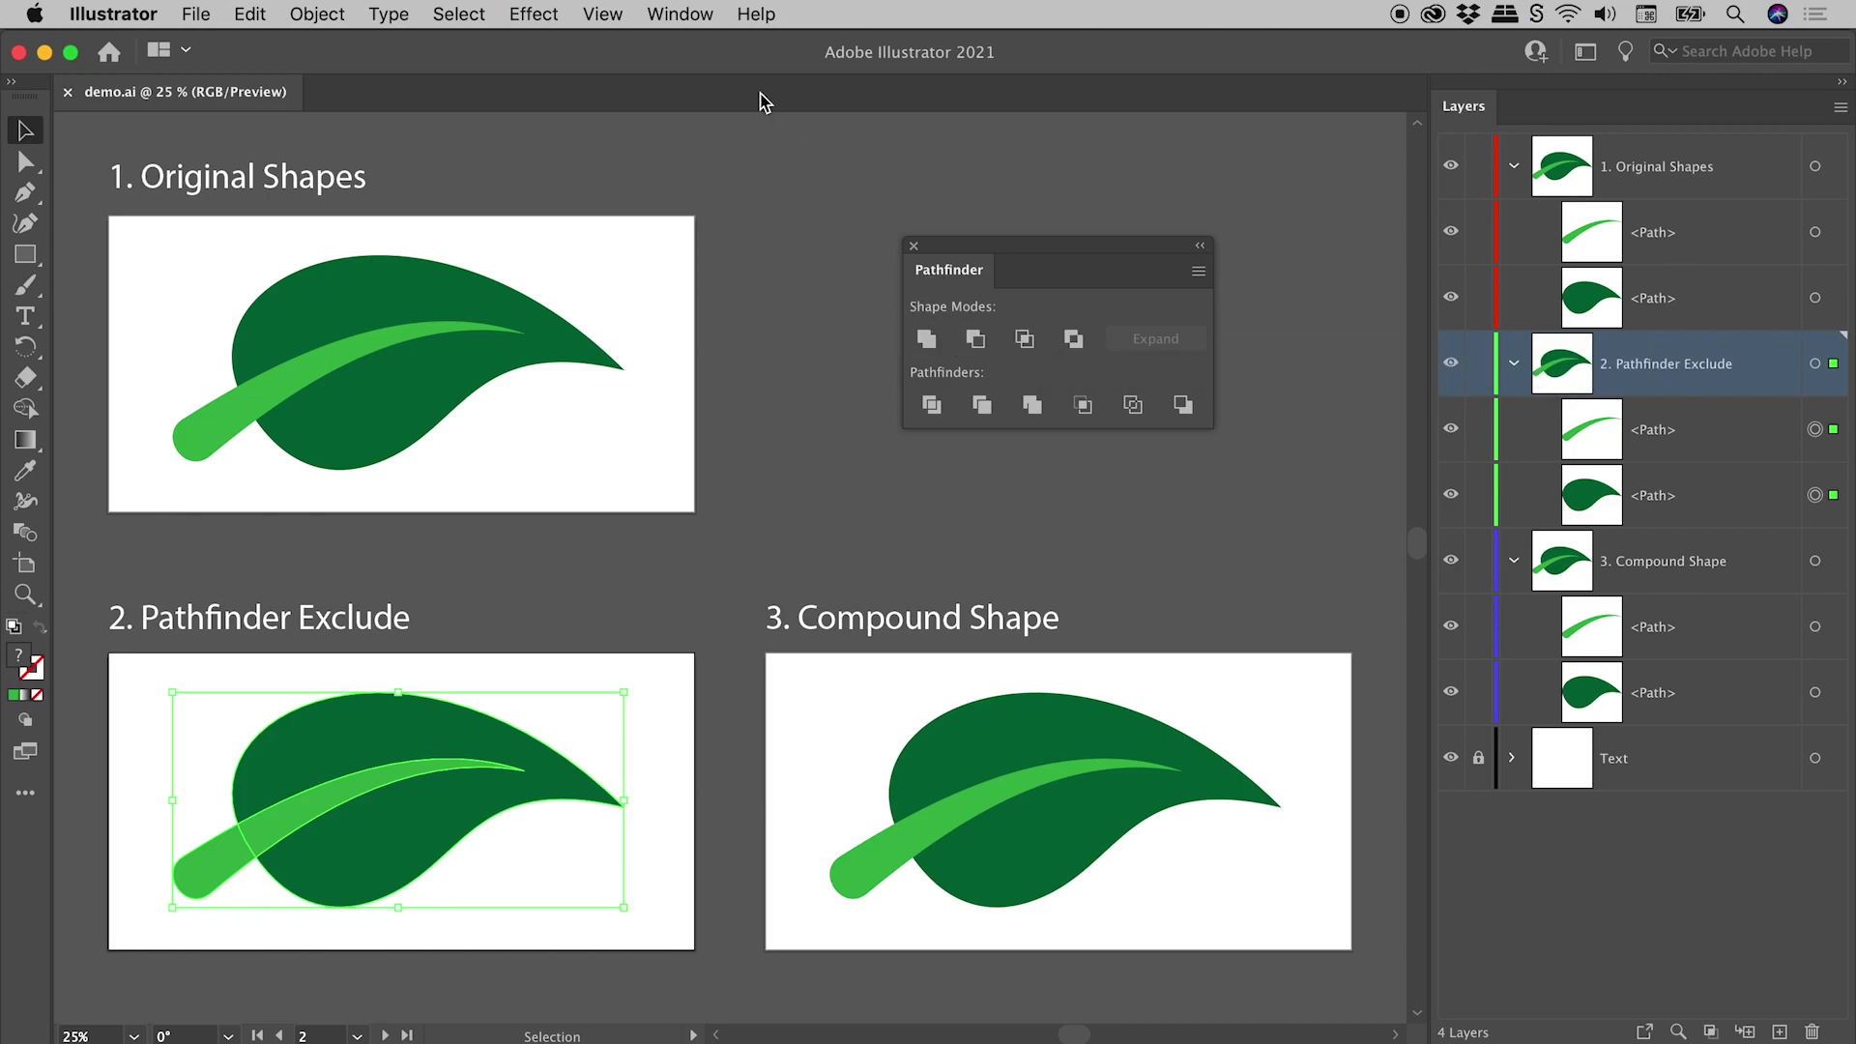
click(678, 15)
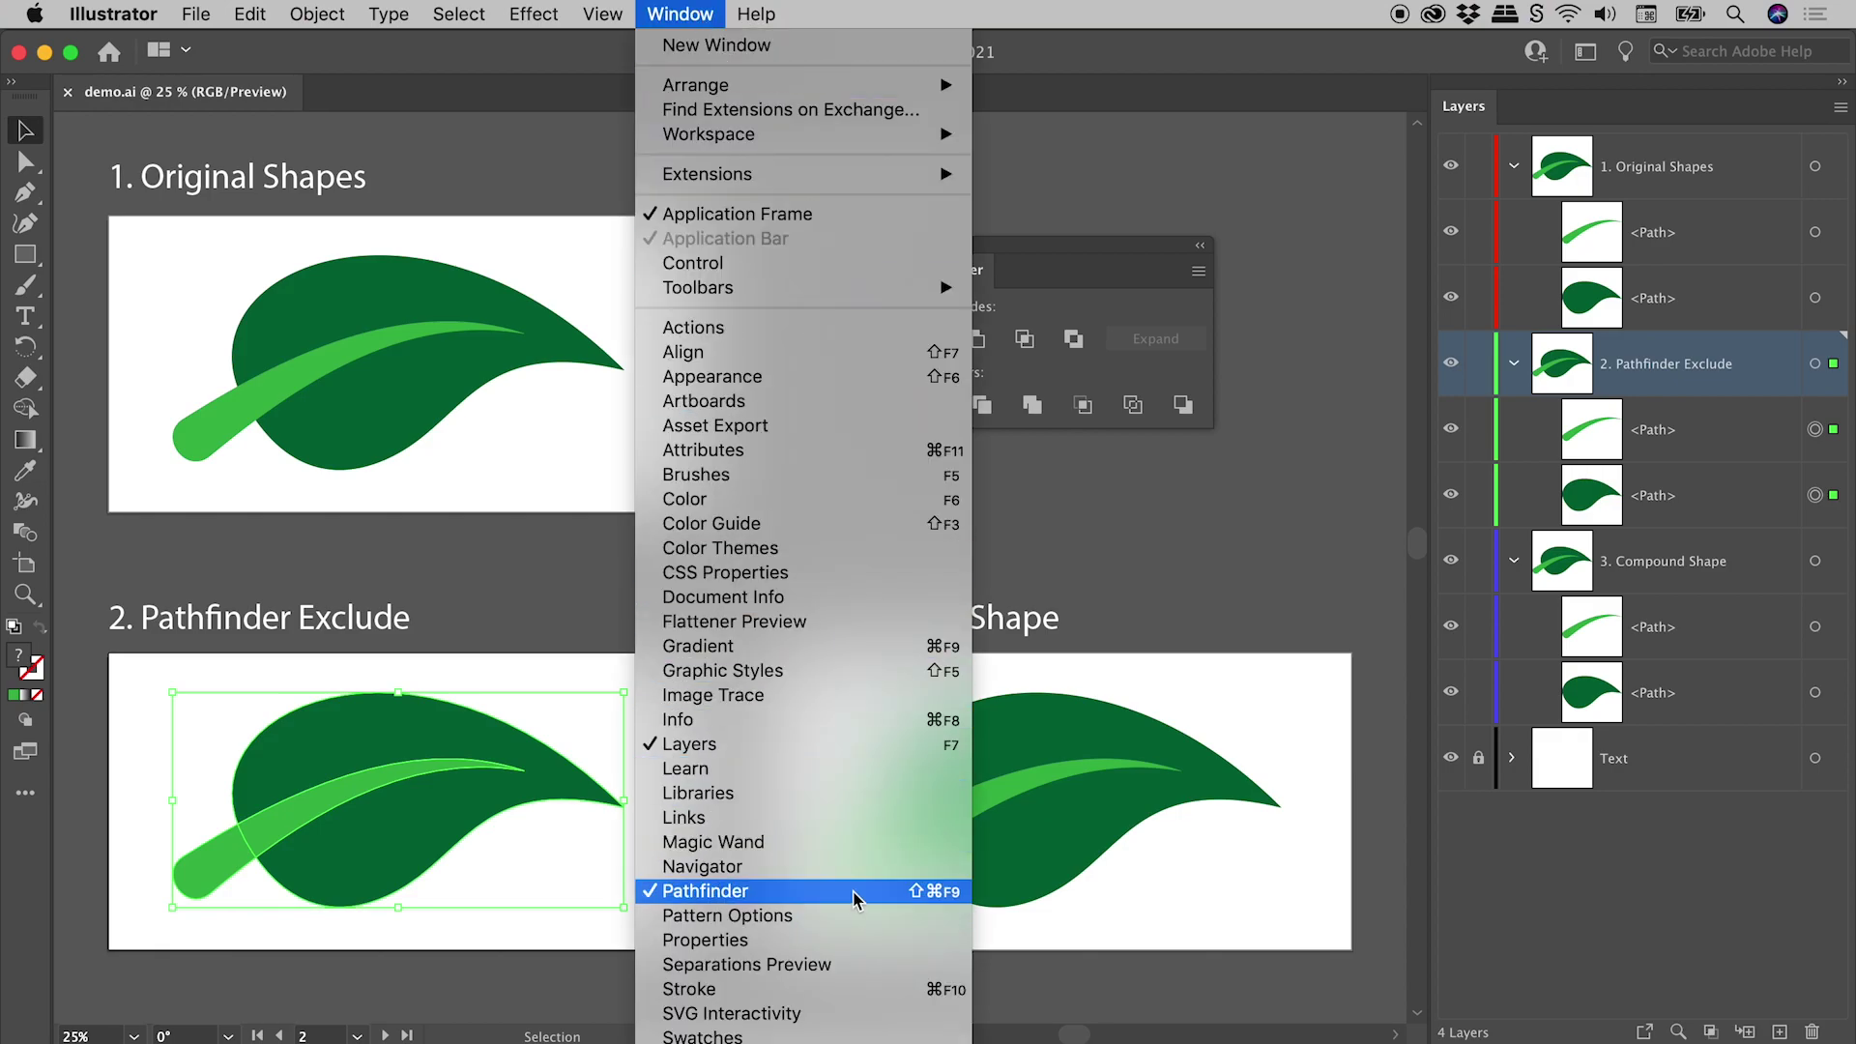
click(1144, 254)
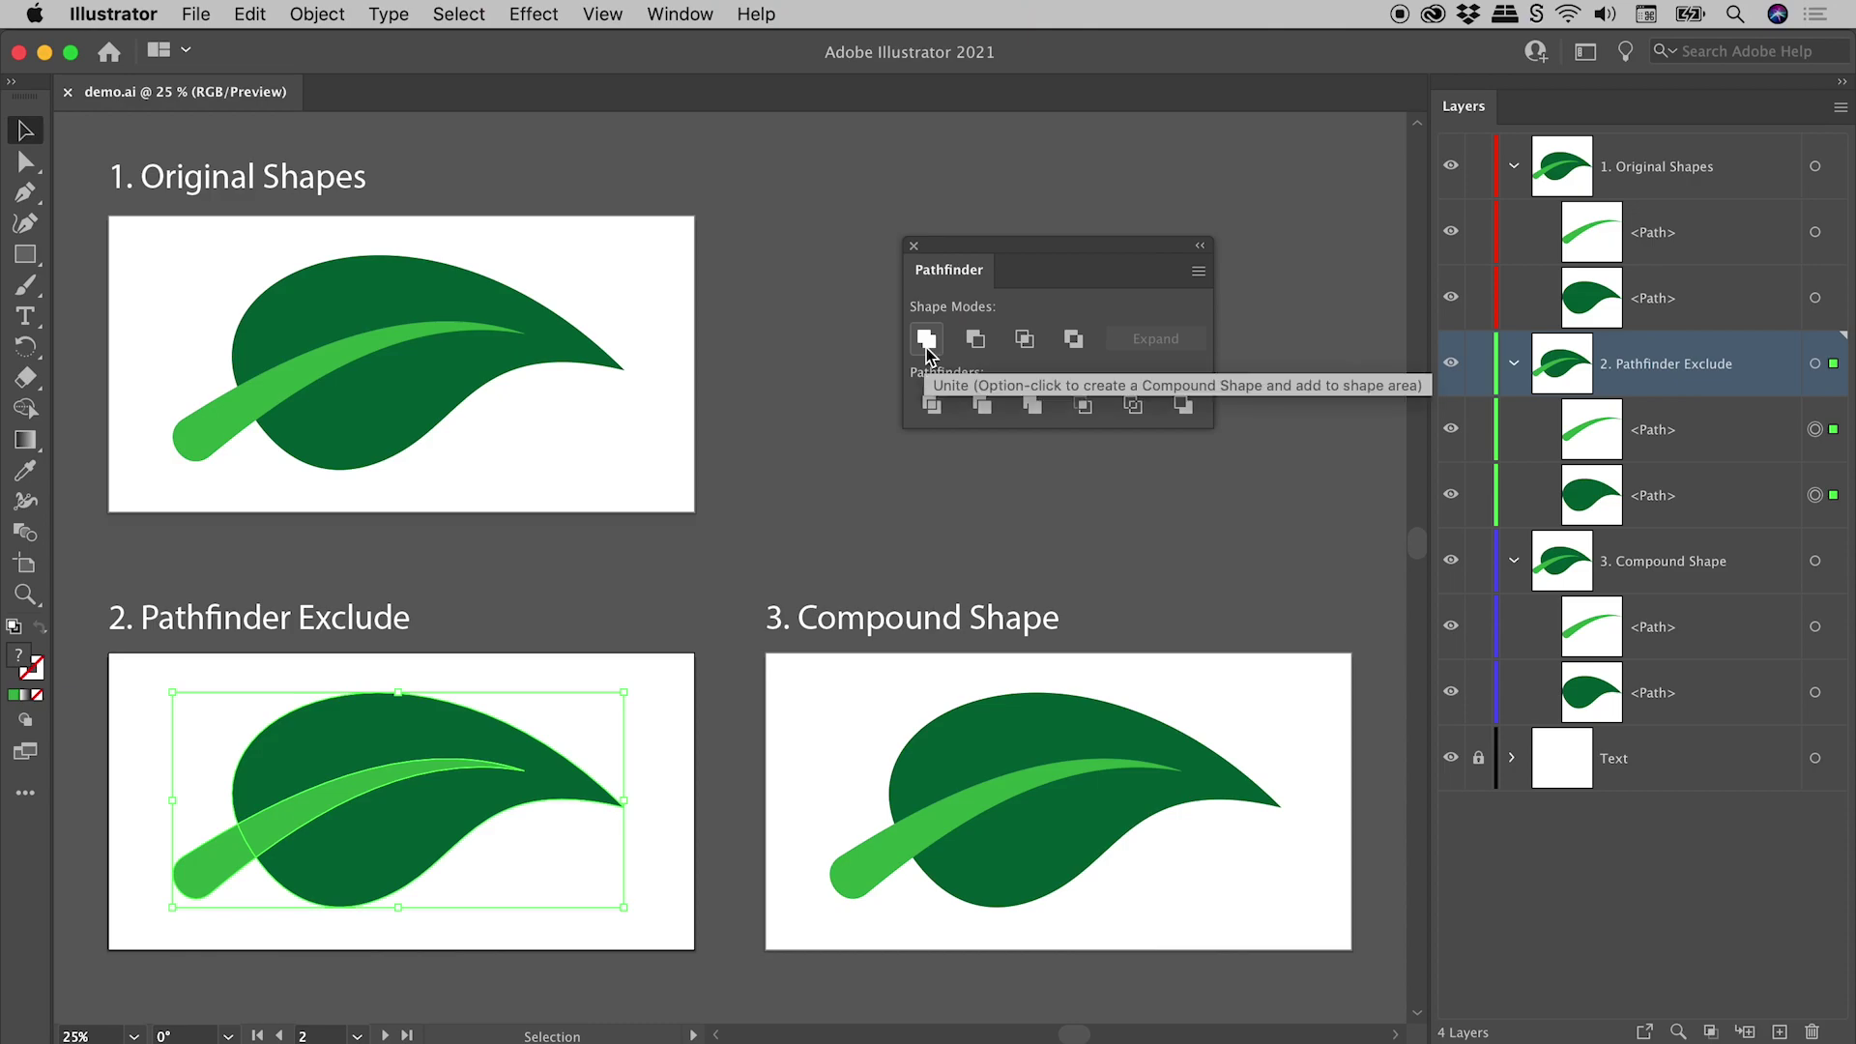
Step: Preview Unite, Minus Front and Intersect on the second leaf, undoing each one
click(926, 339)
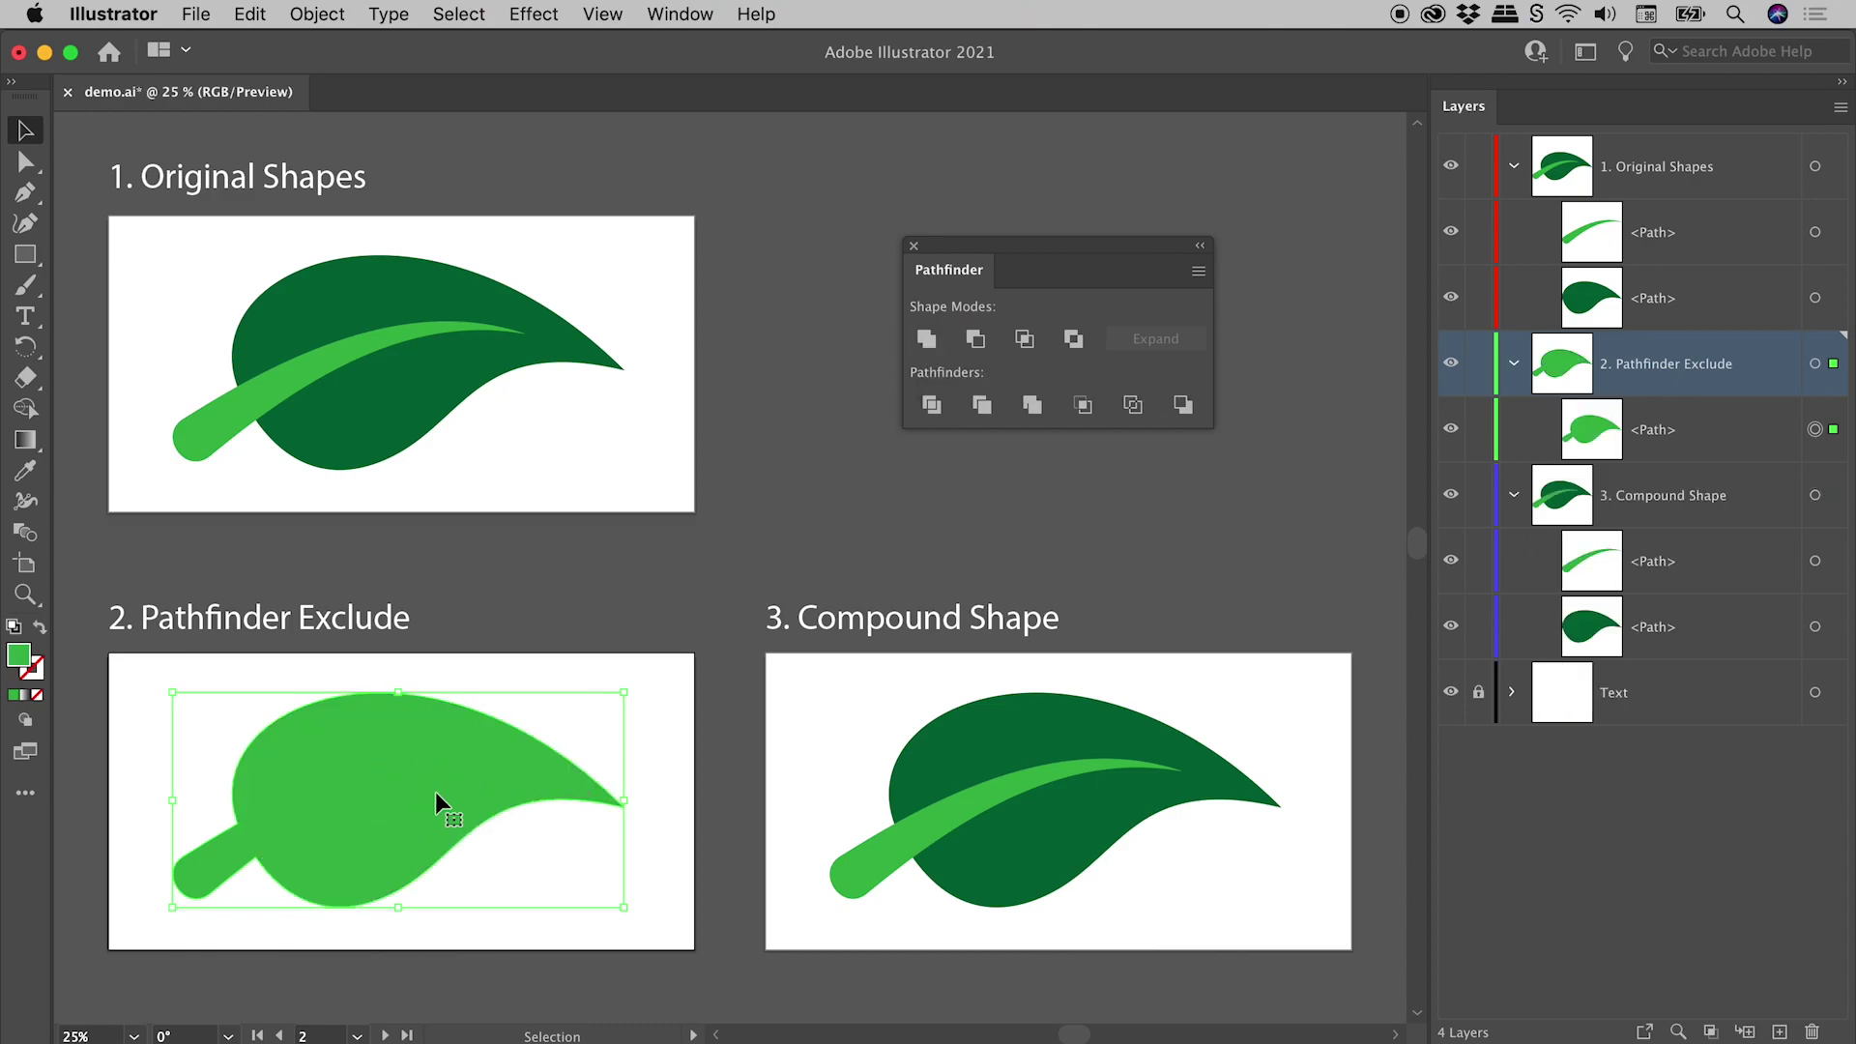
key(super+z)
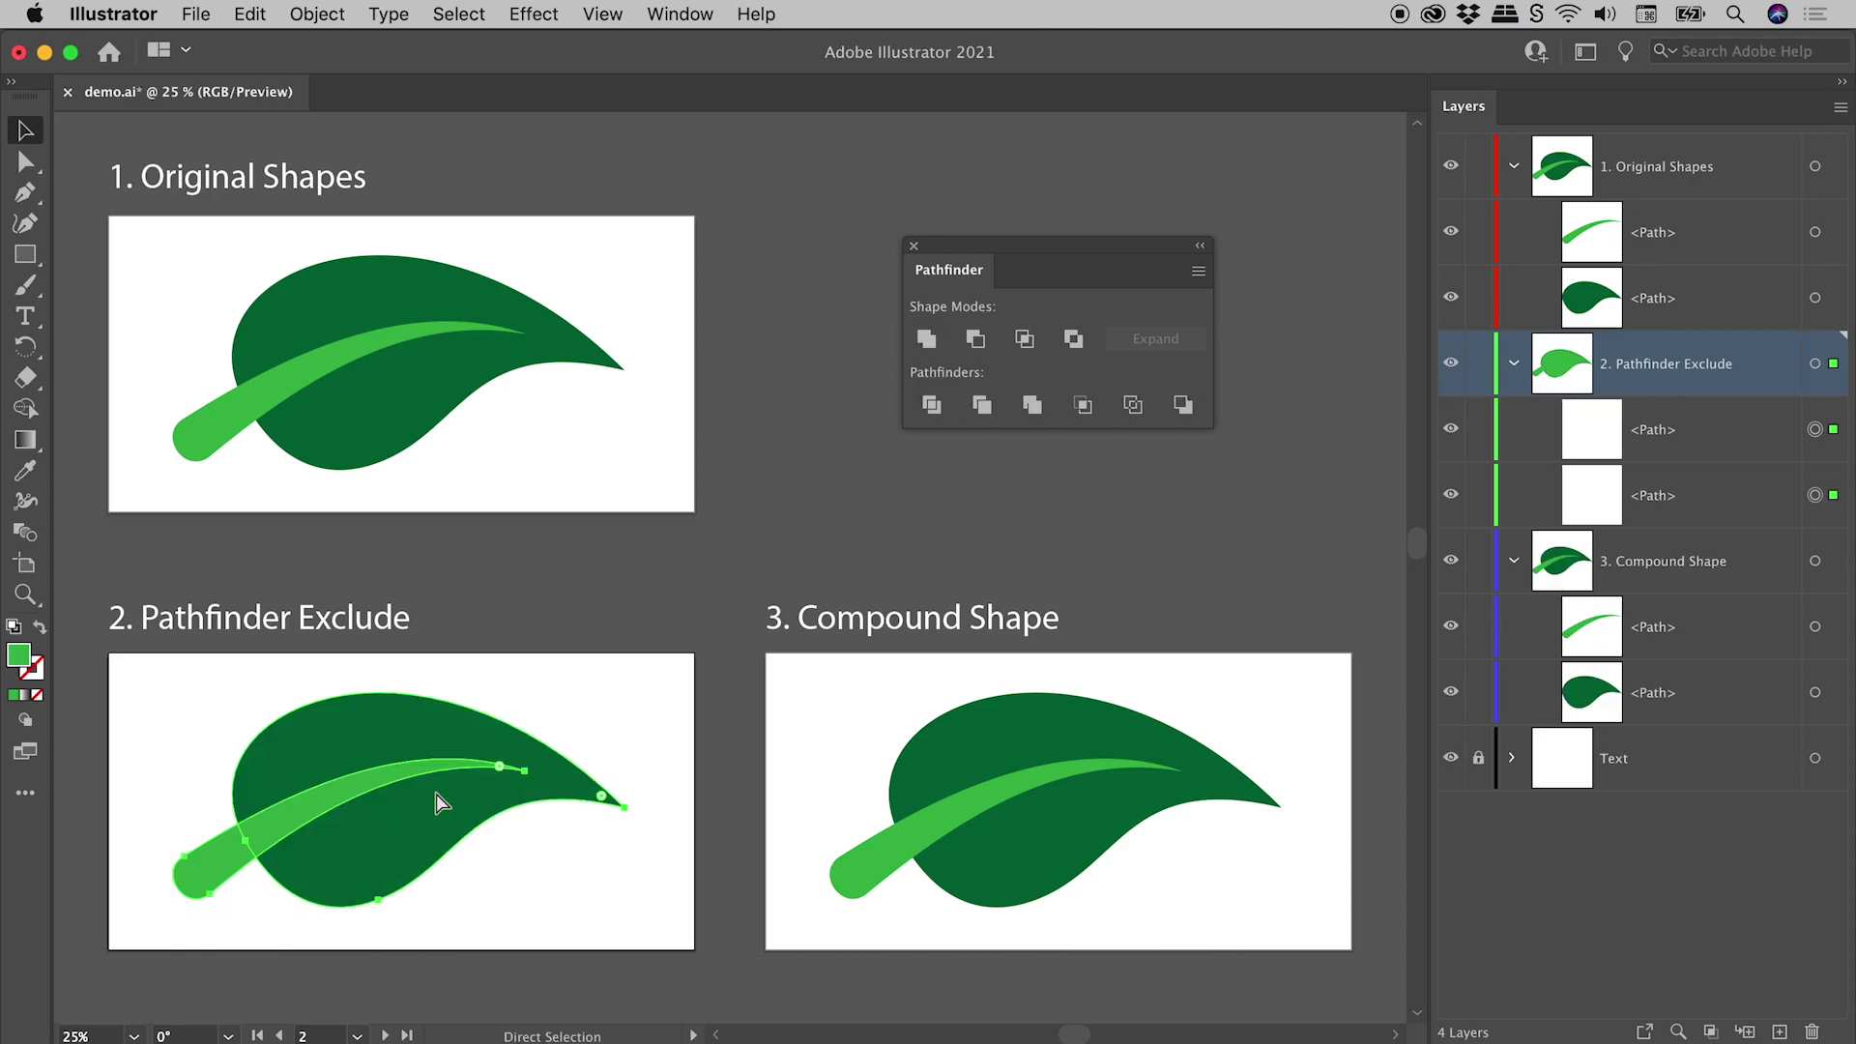
click(975, 340)
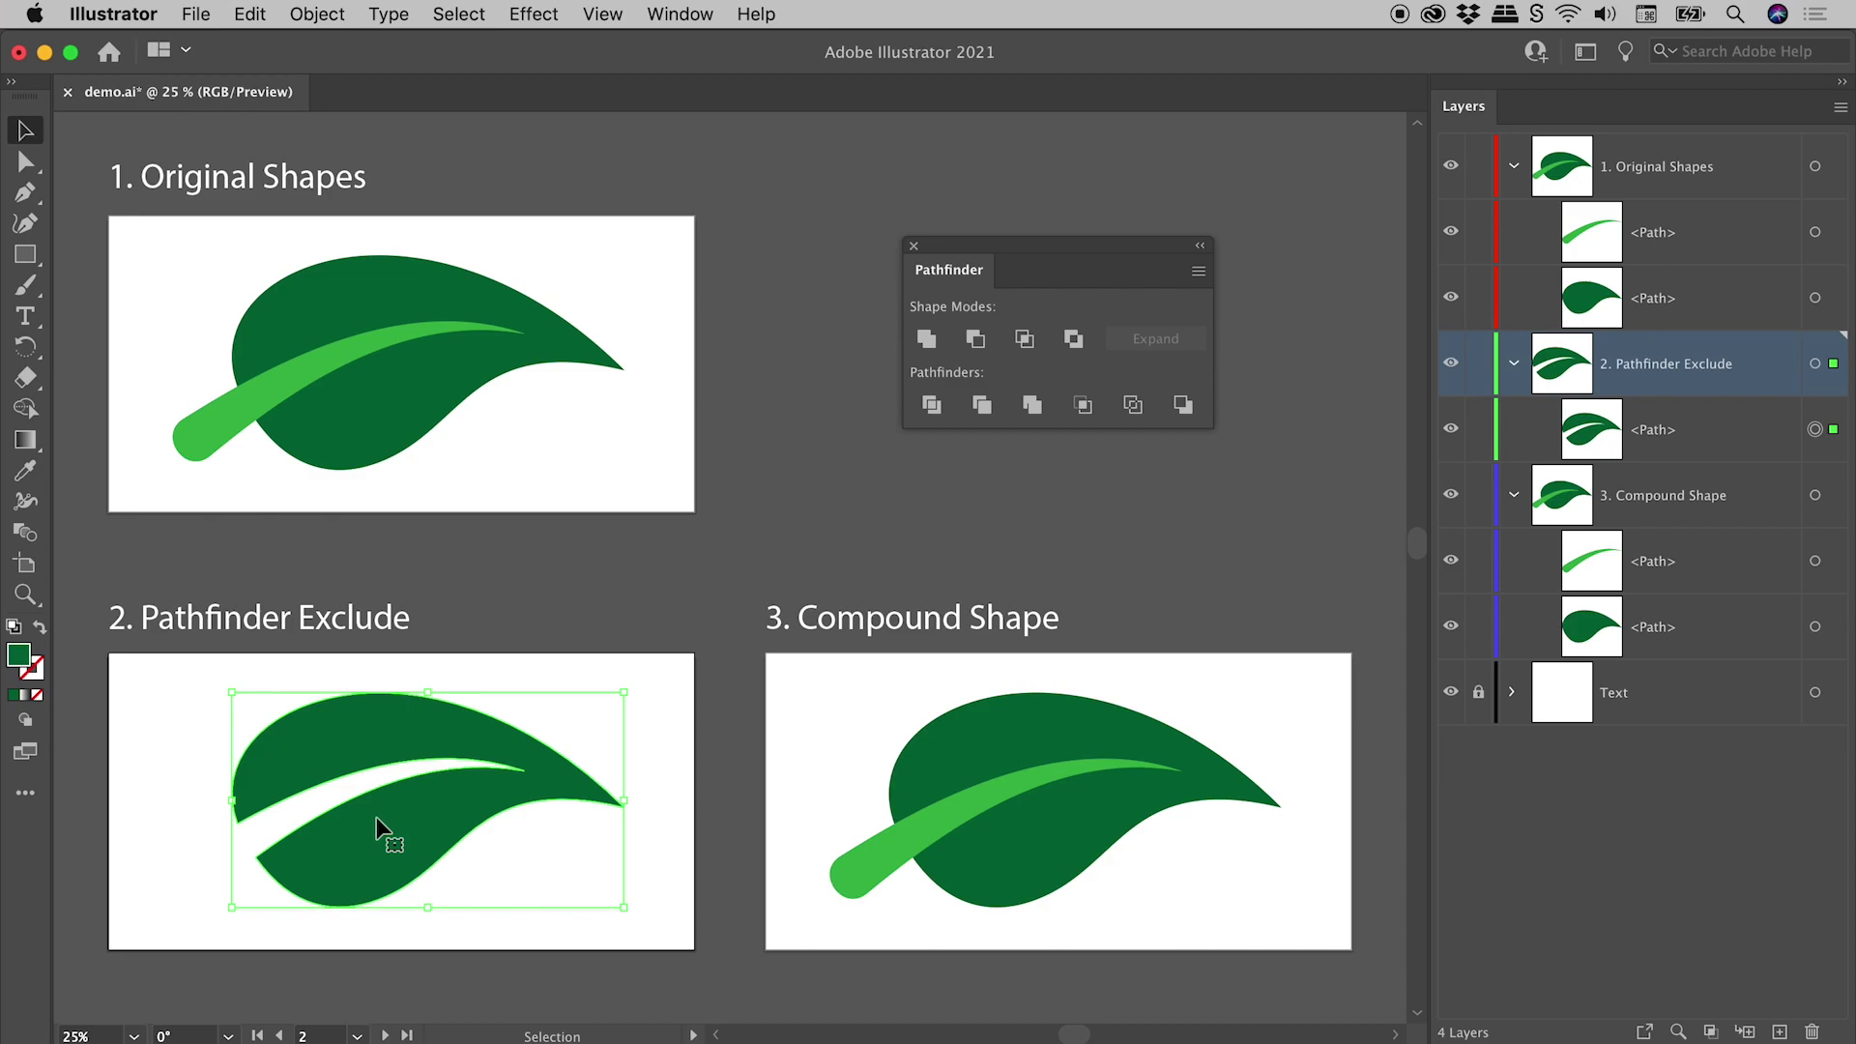
key(super+z)
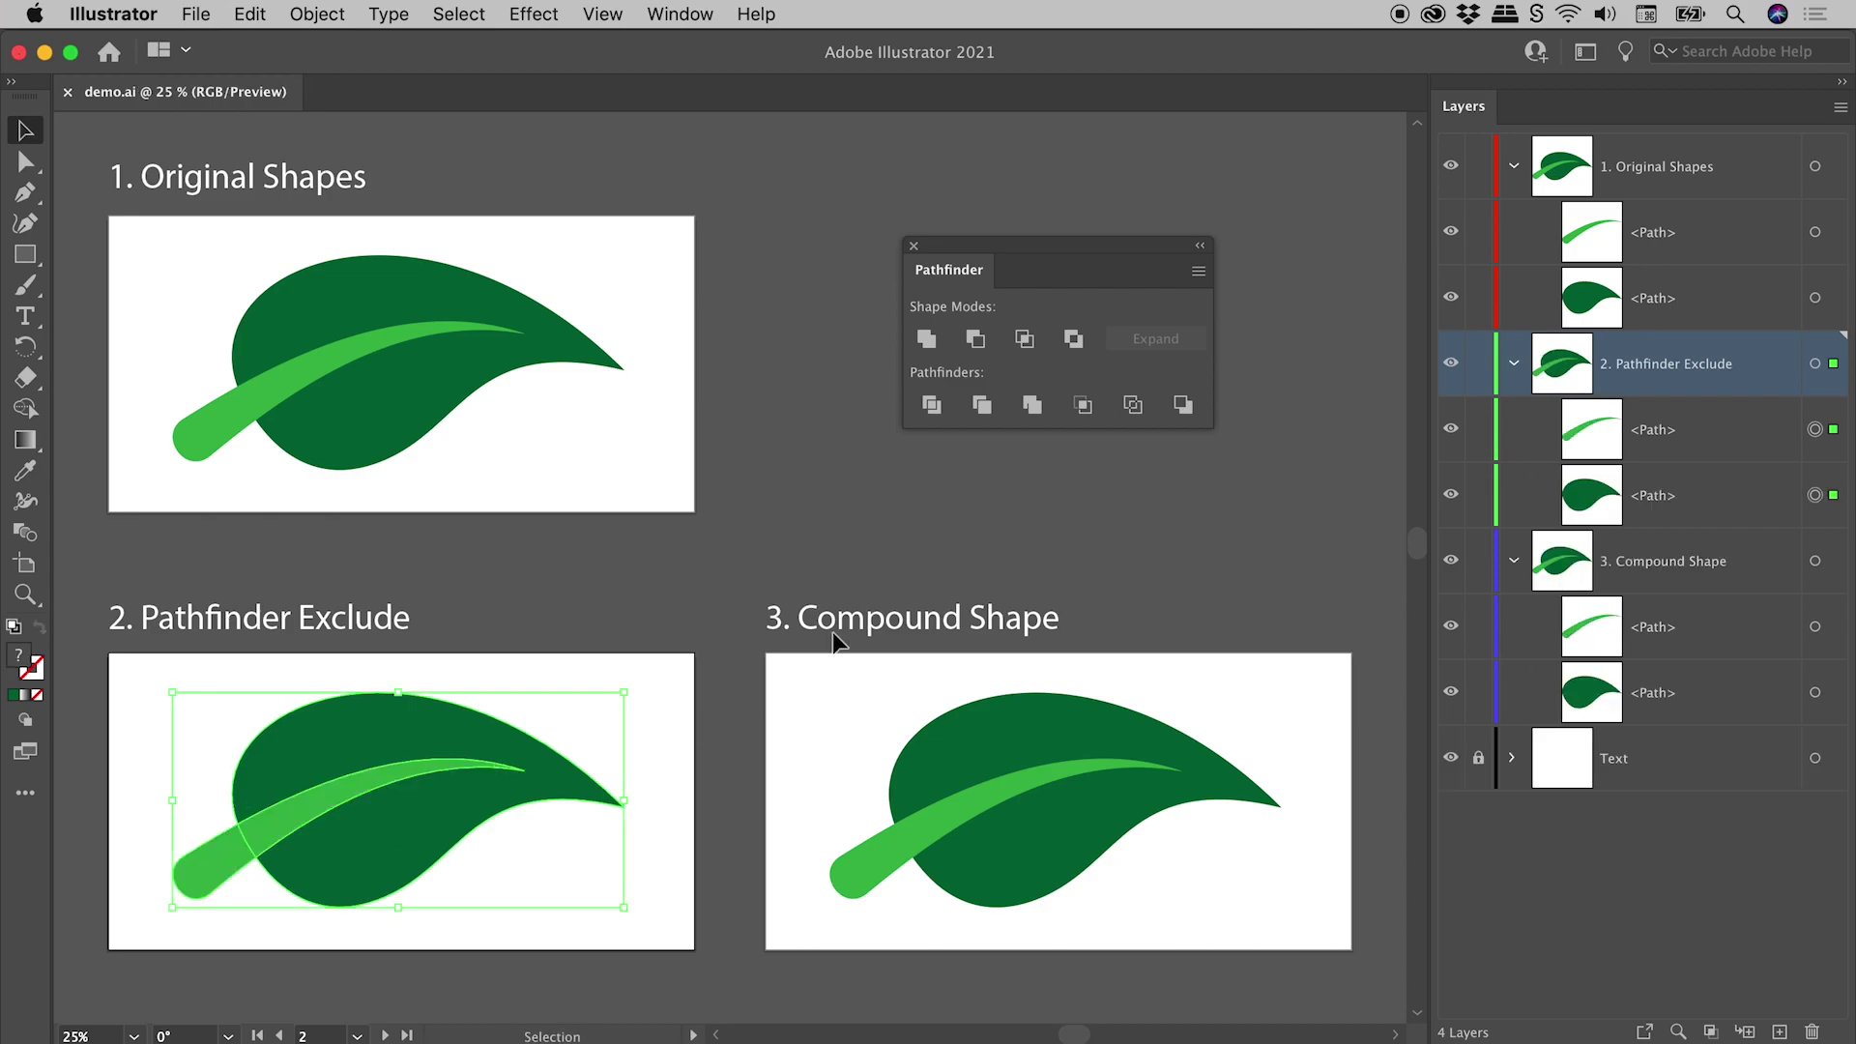
click(1025, 339)
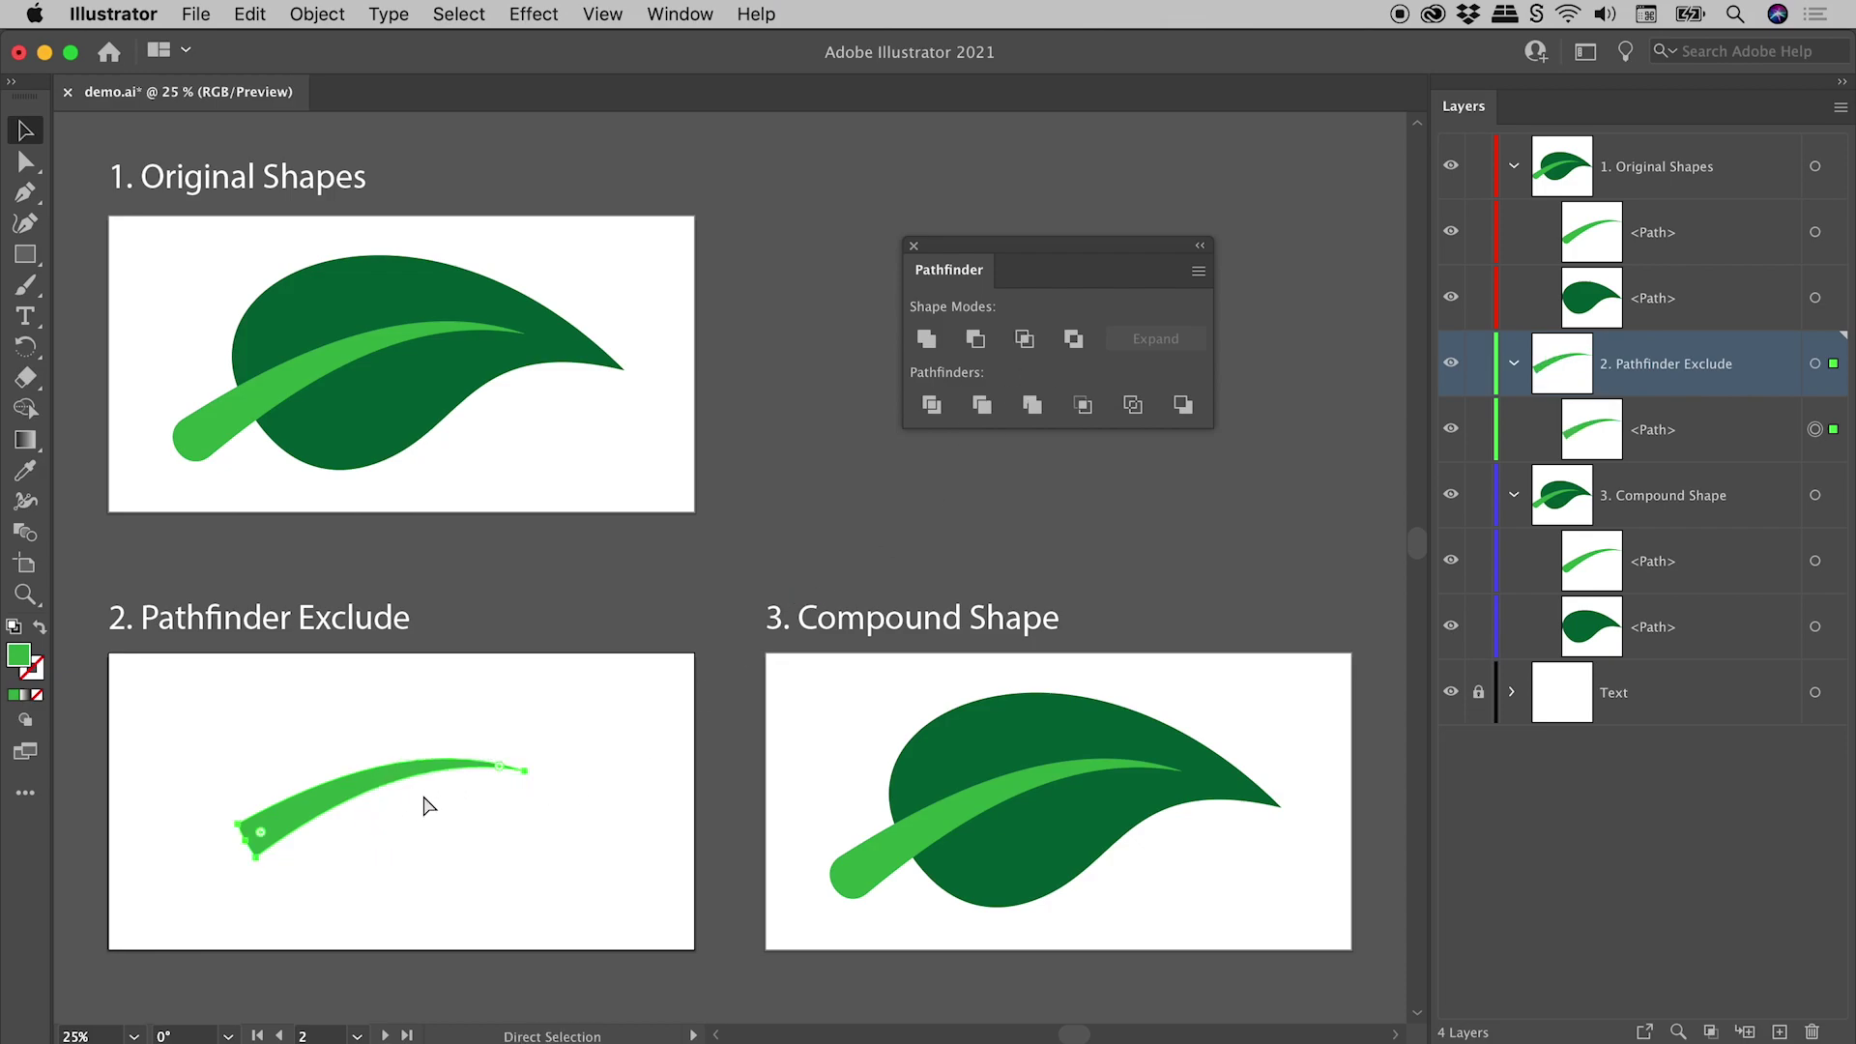
key(super+z)
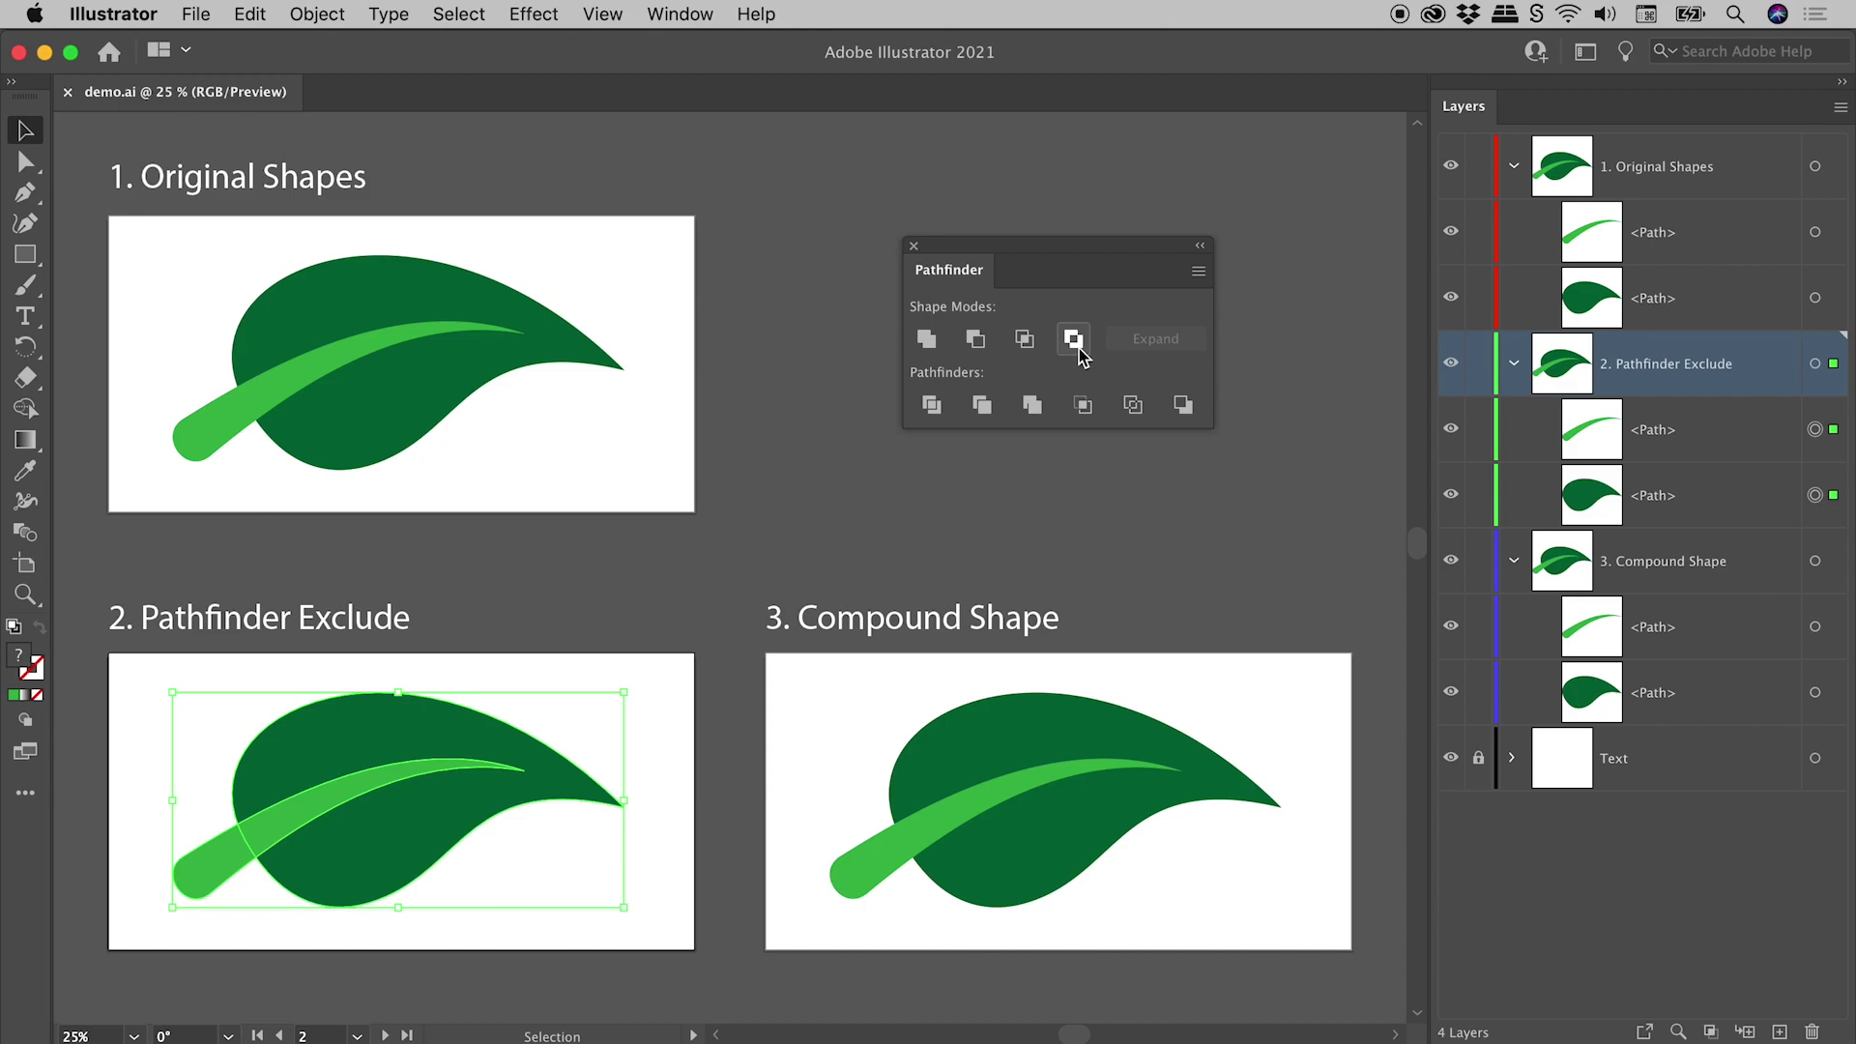
Step: Apply Exclude to the second leaf and stem, then ungroup the result
click(1073, 339)
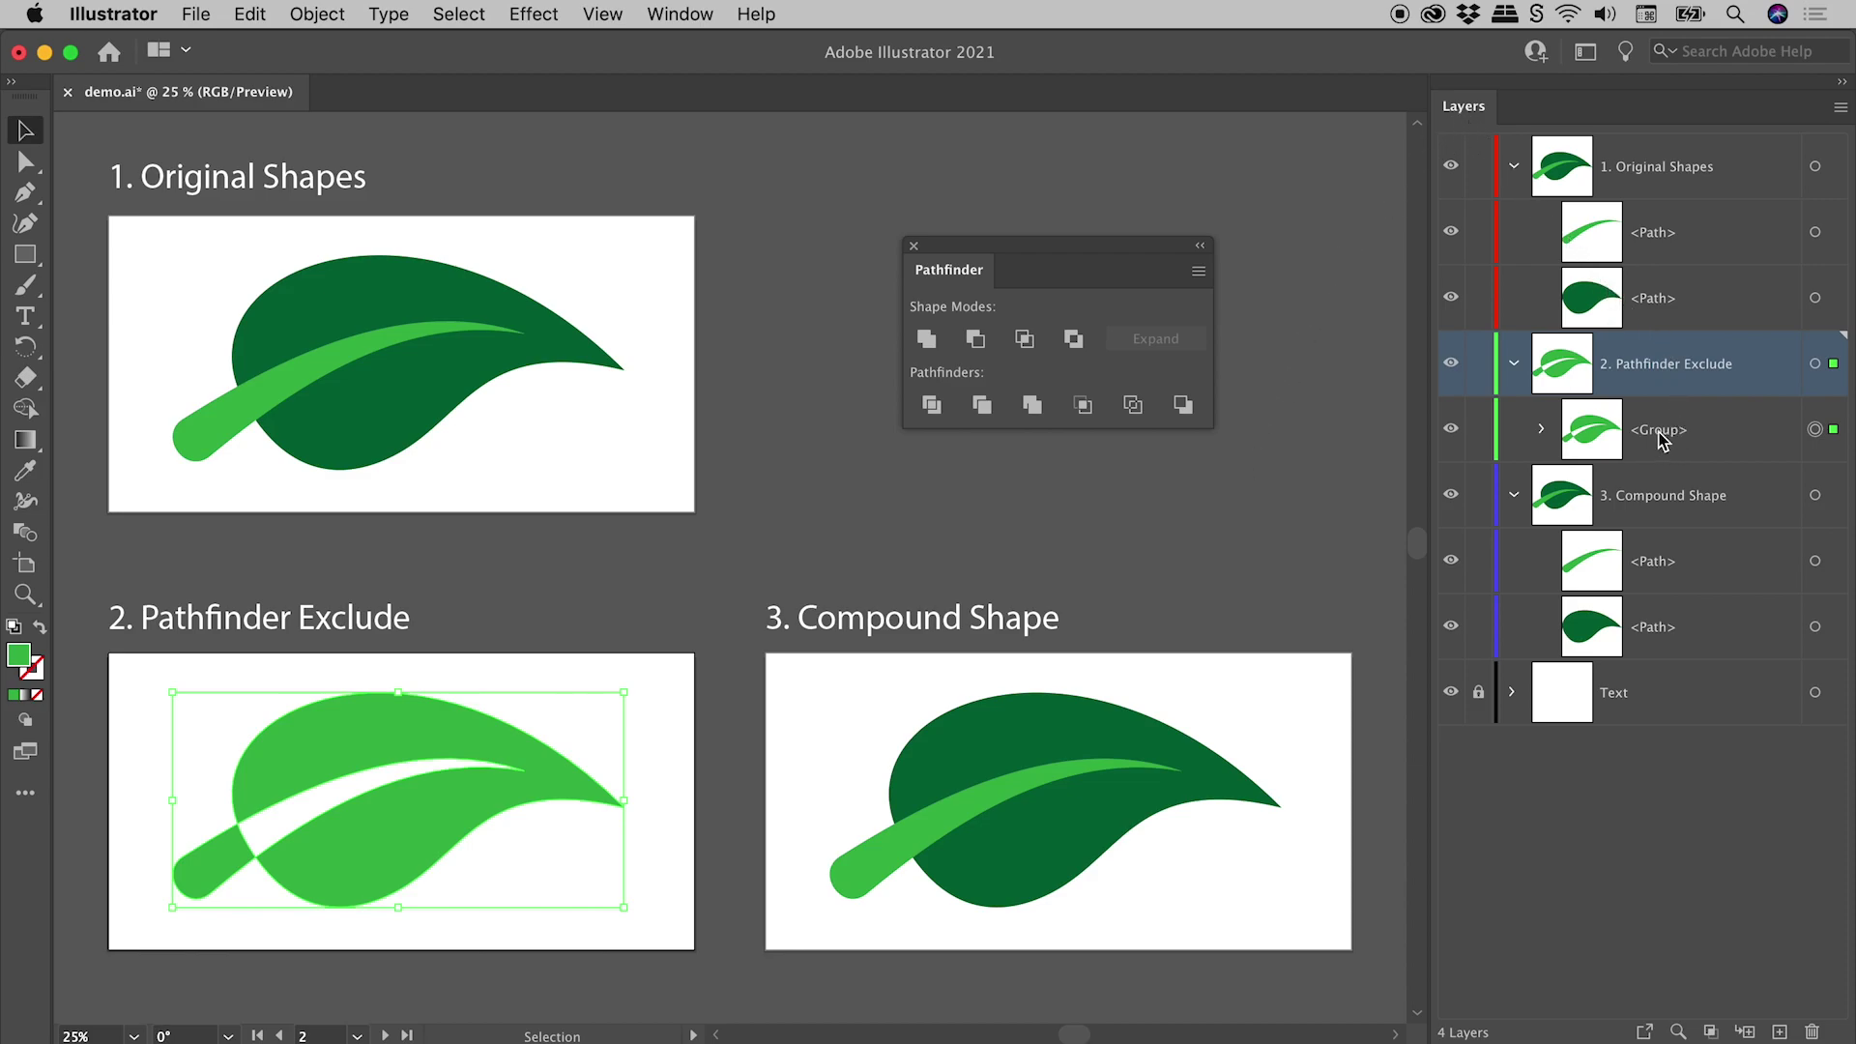
right_click(410, 729)
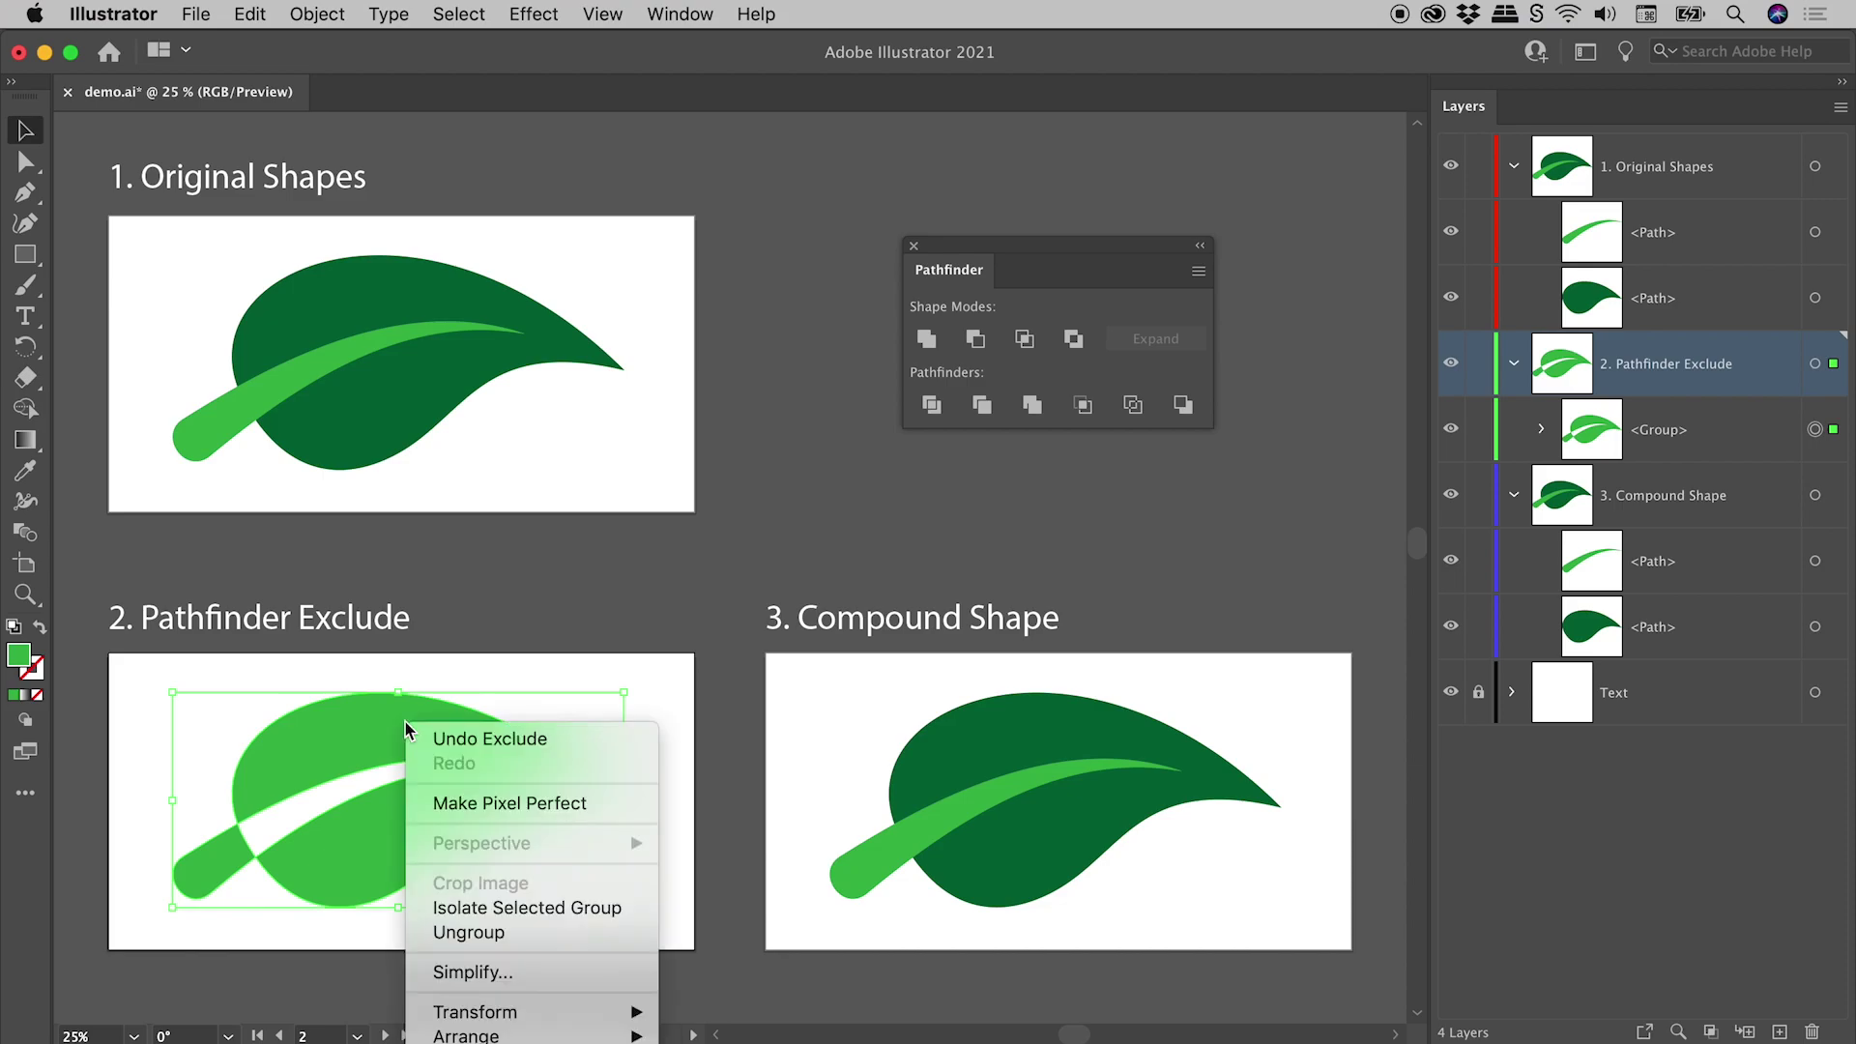
click(467, 933)
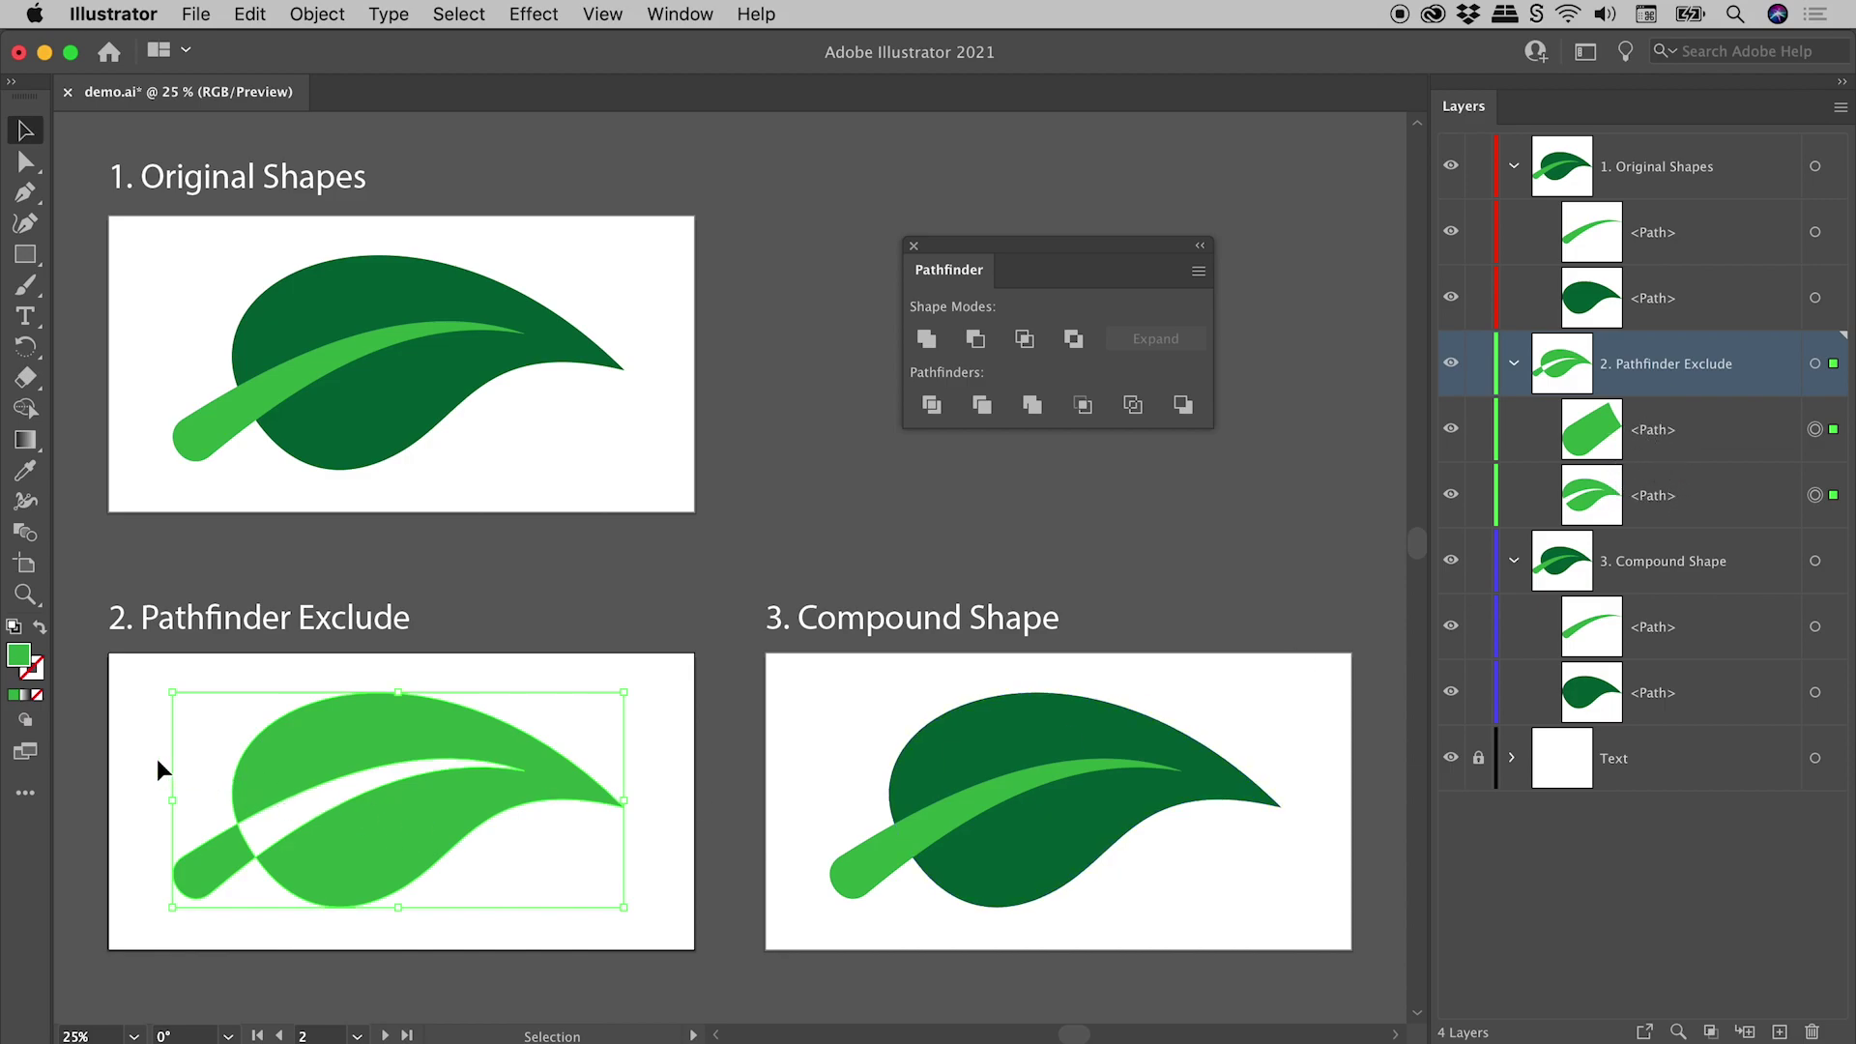
Step: Pull the leaf and stem pieces apart to show them, restore them, and deselect
drag(239, 780, 284, 749)
drag(232, 860, 181, 862)
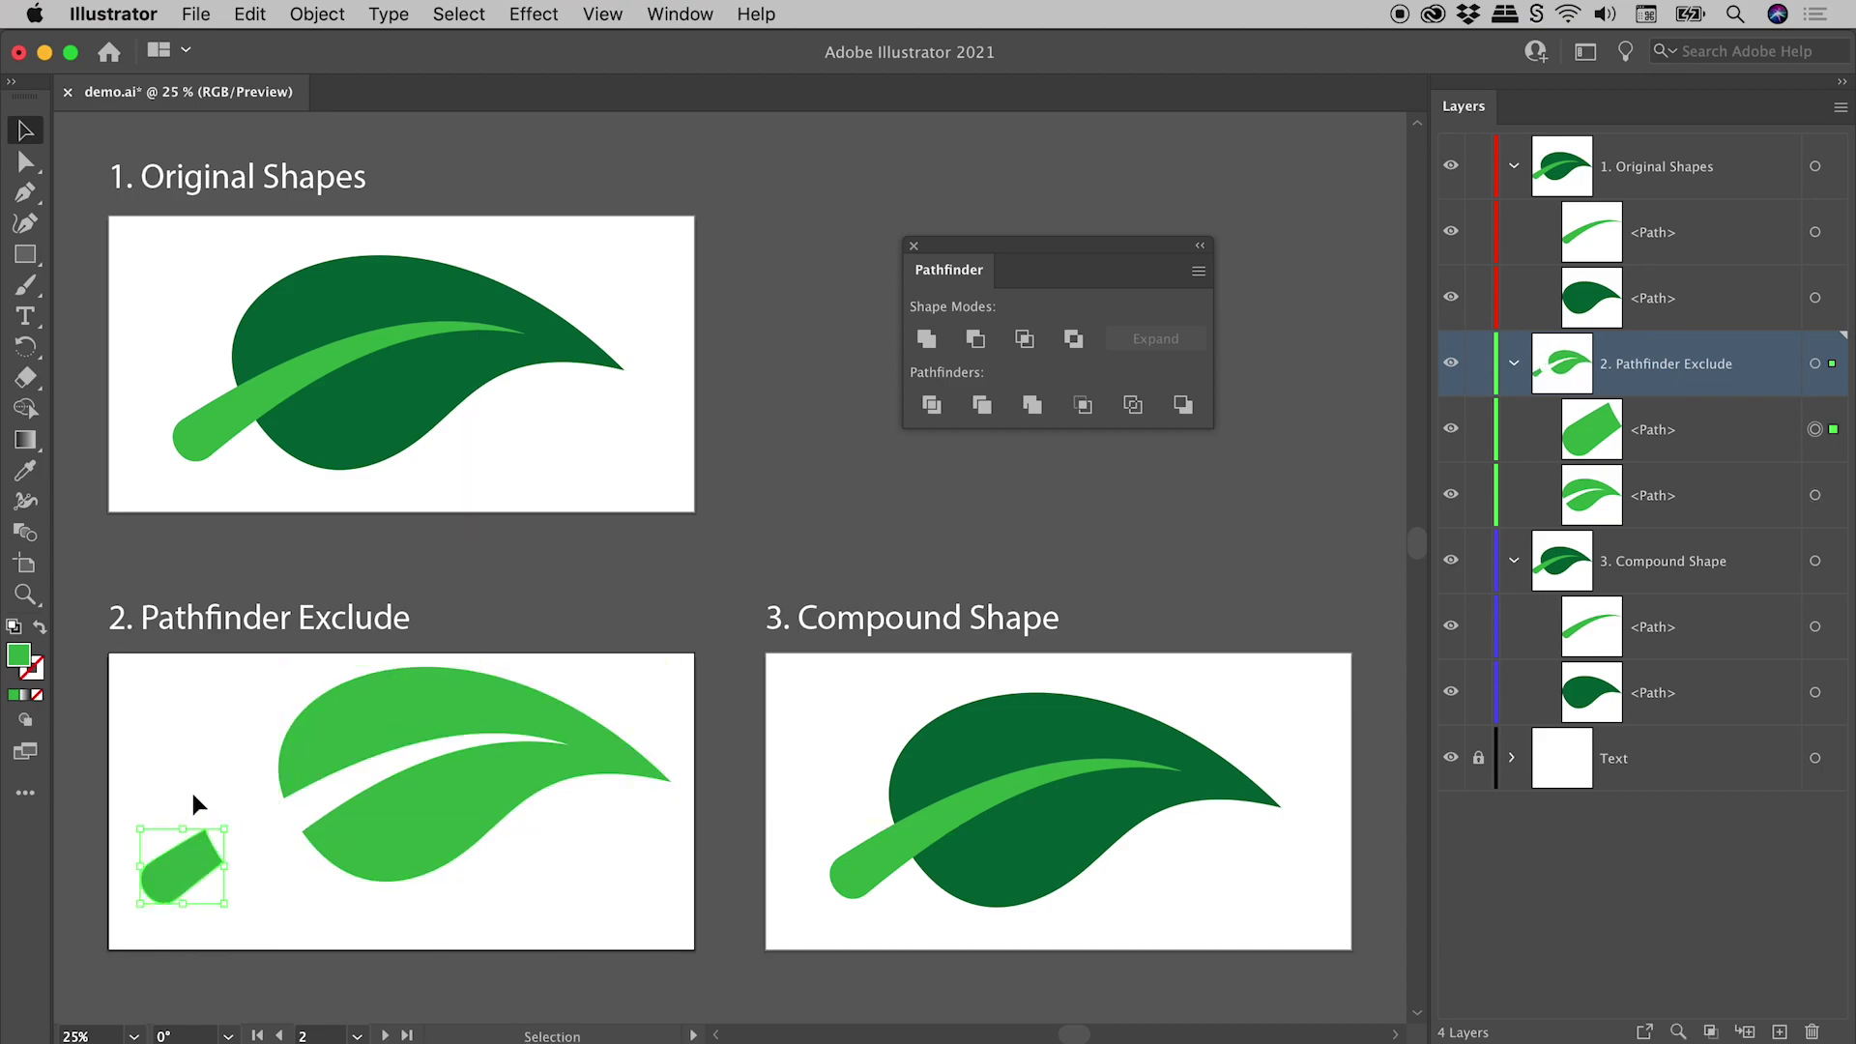
key(super+z)
key(super+z)
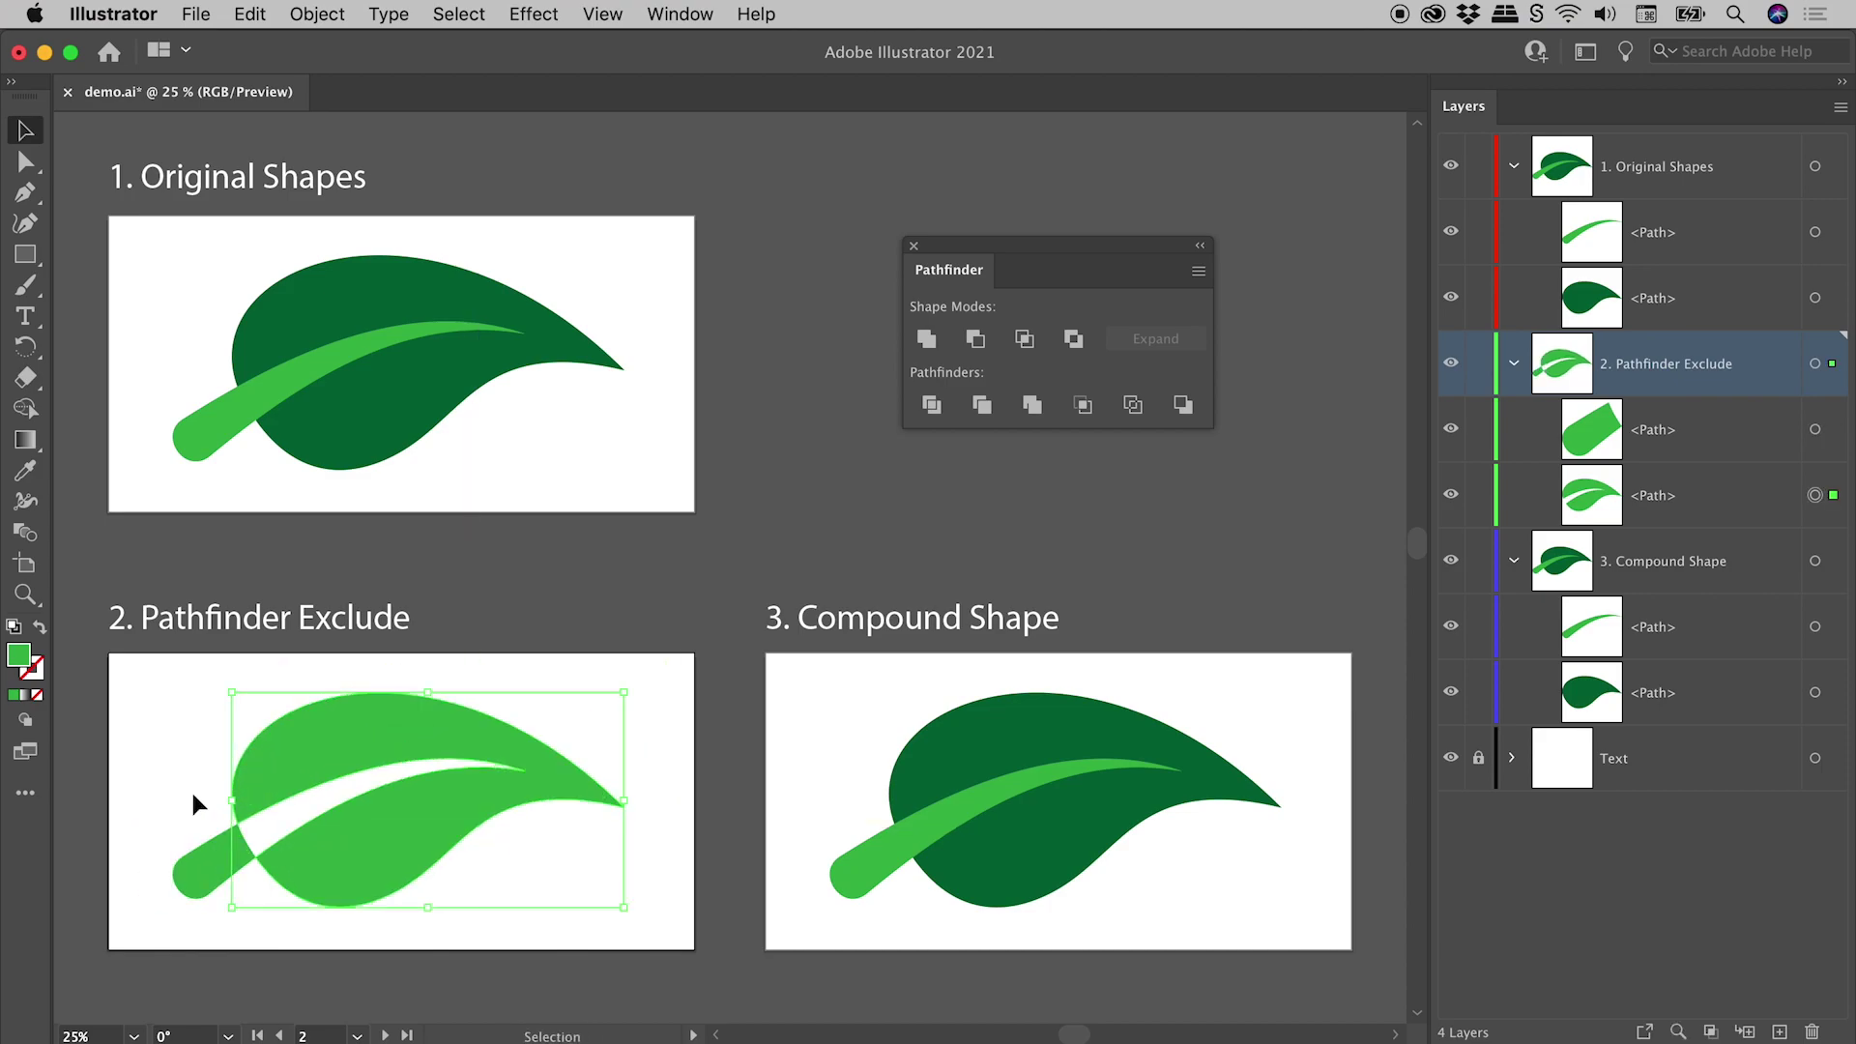
click(193, 793)
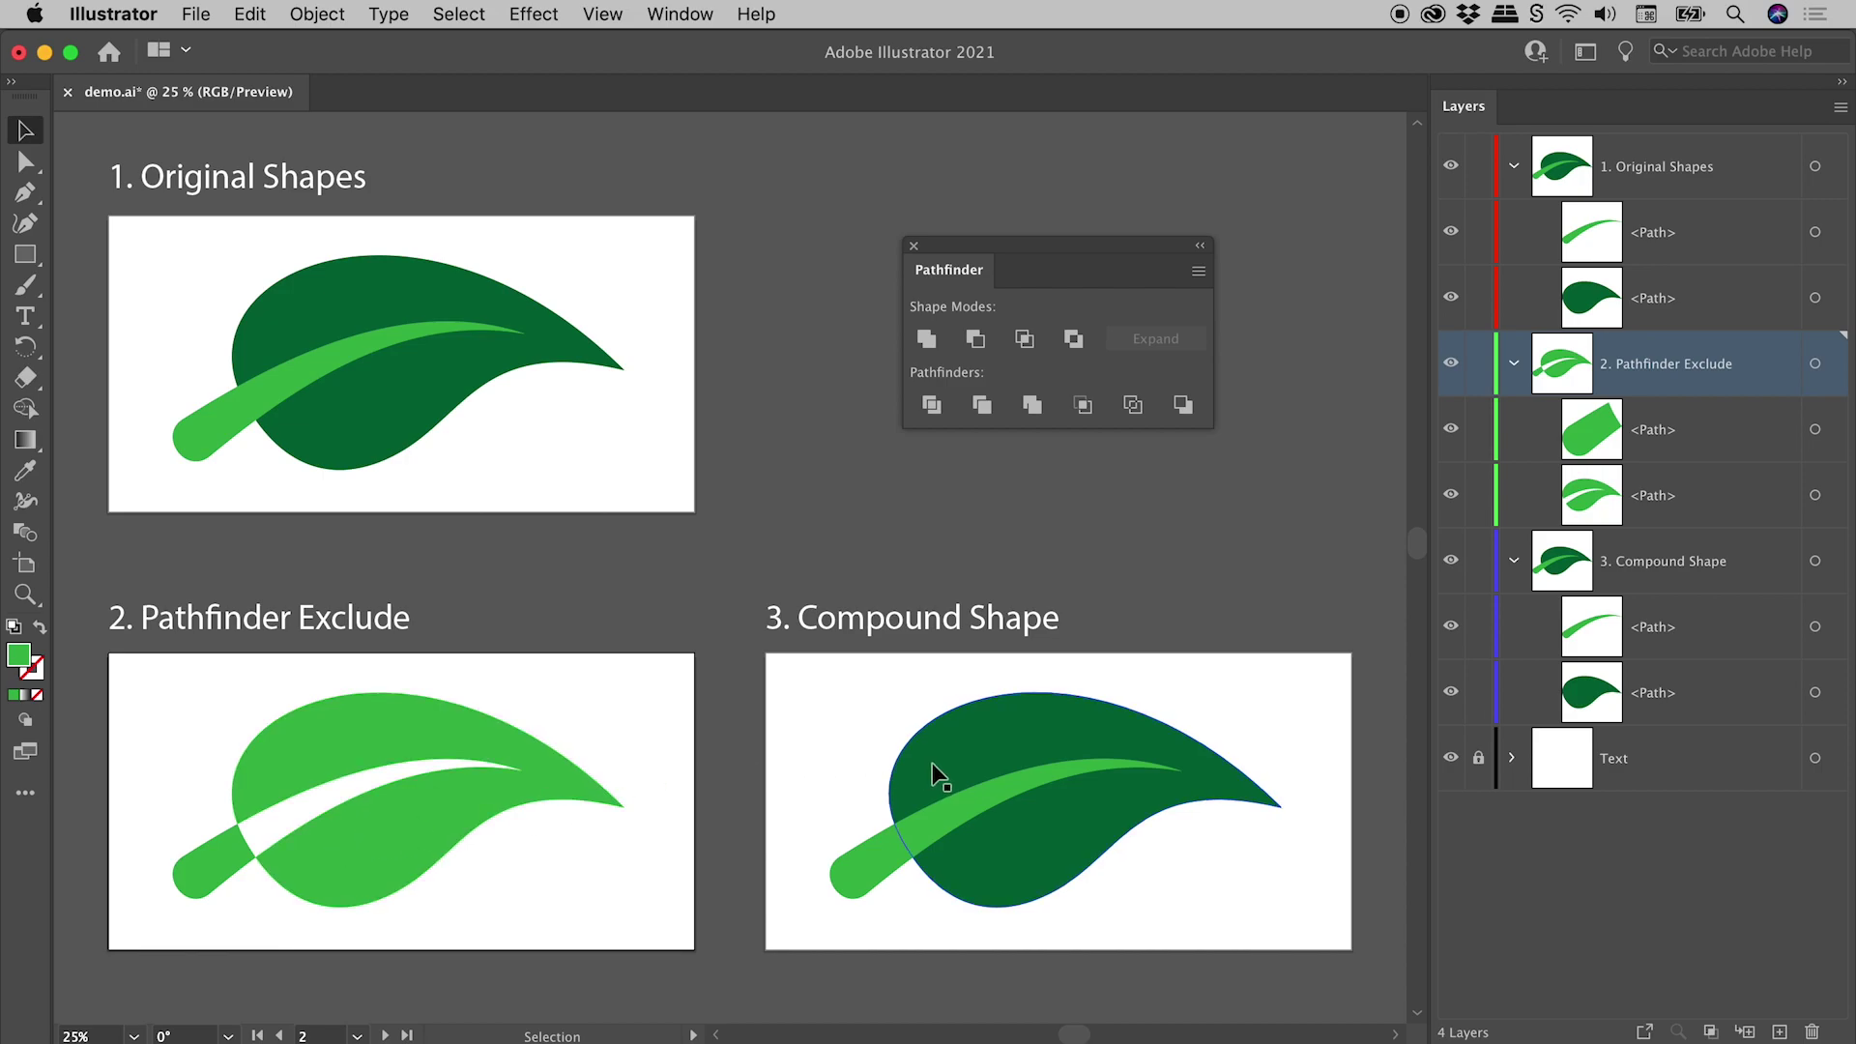
Step: Option-click Exclude on the marquee-selected third leaf and stem for a live compound shape, then reselect it
drag(840, 699, 1085, 853)
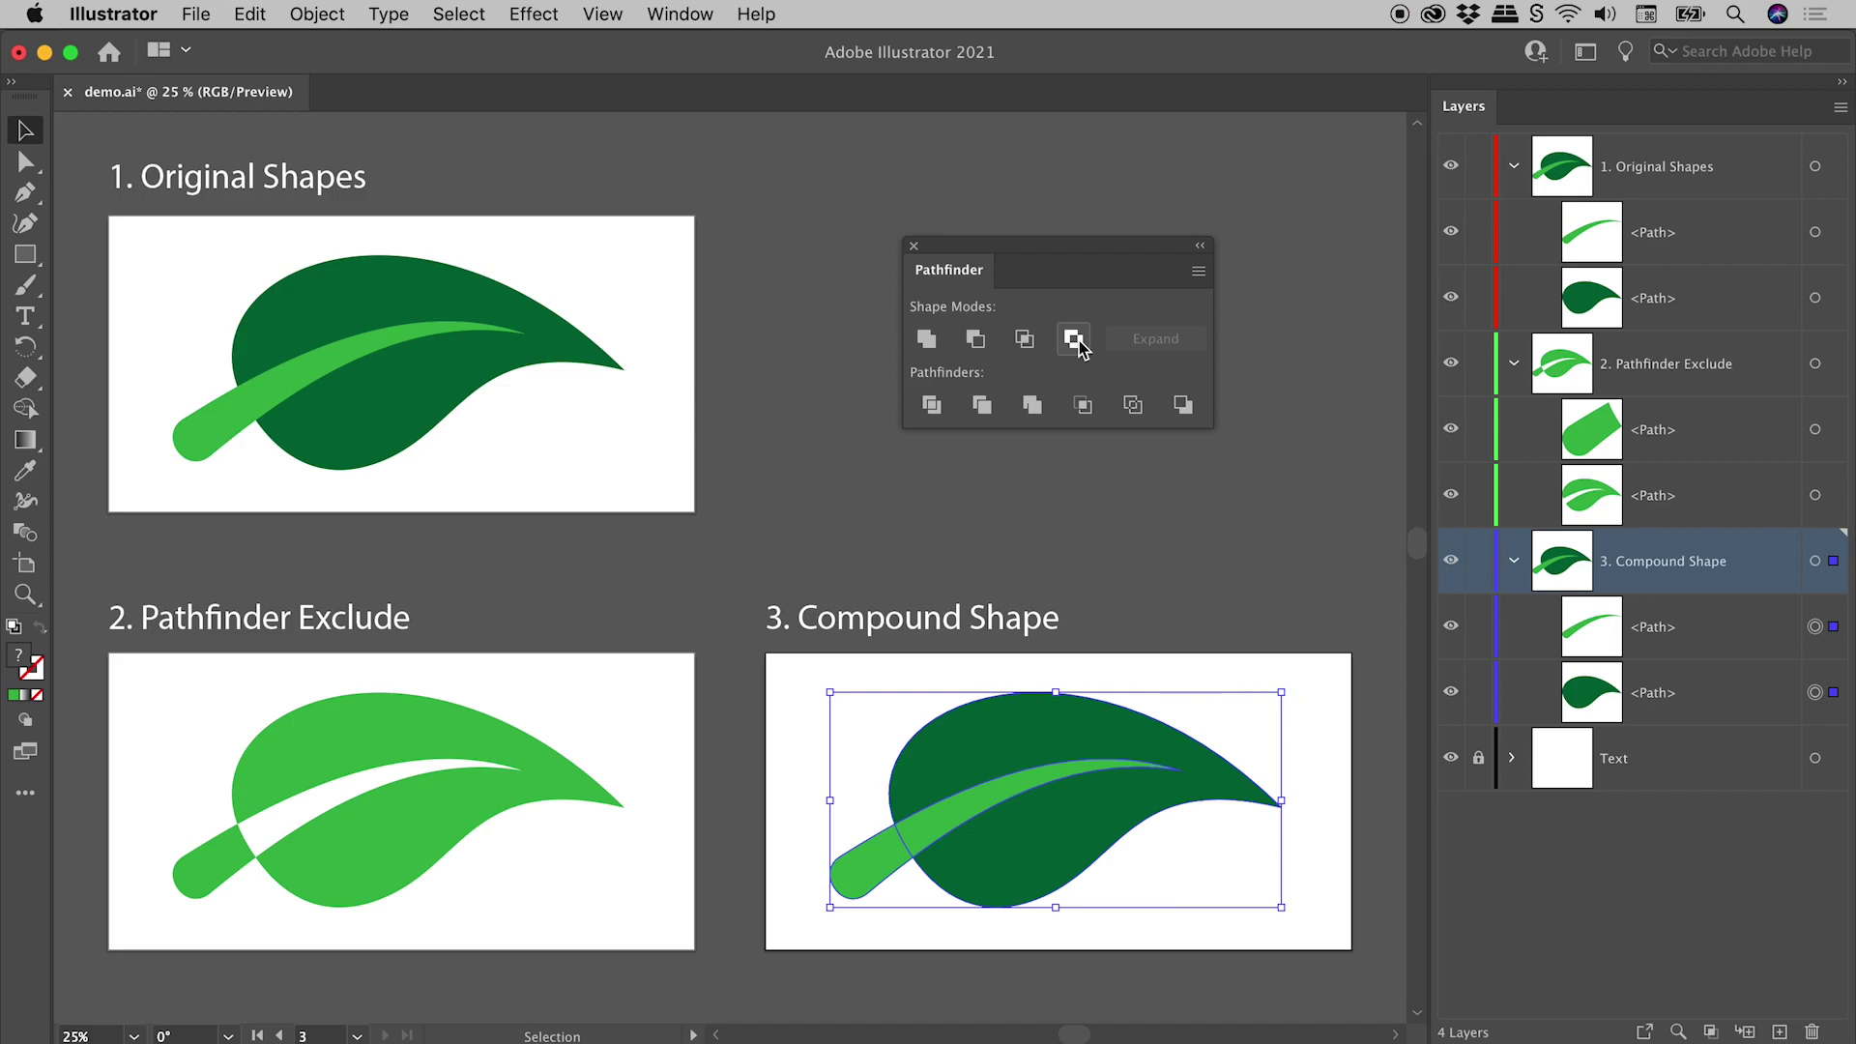
alt+click(1074, 339)
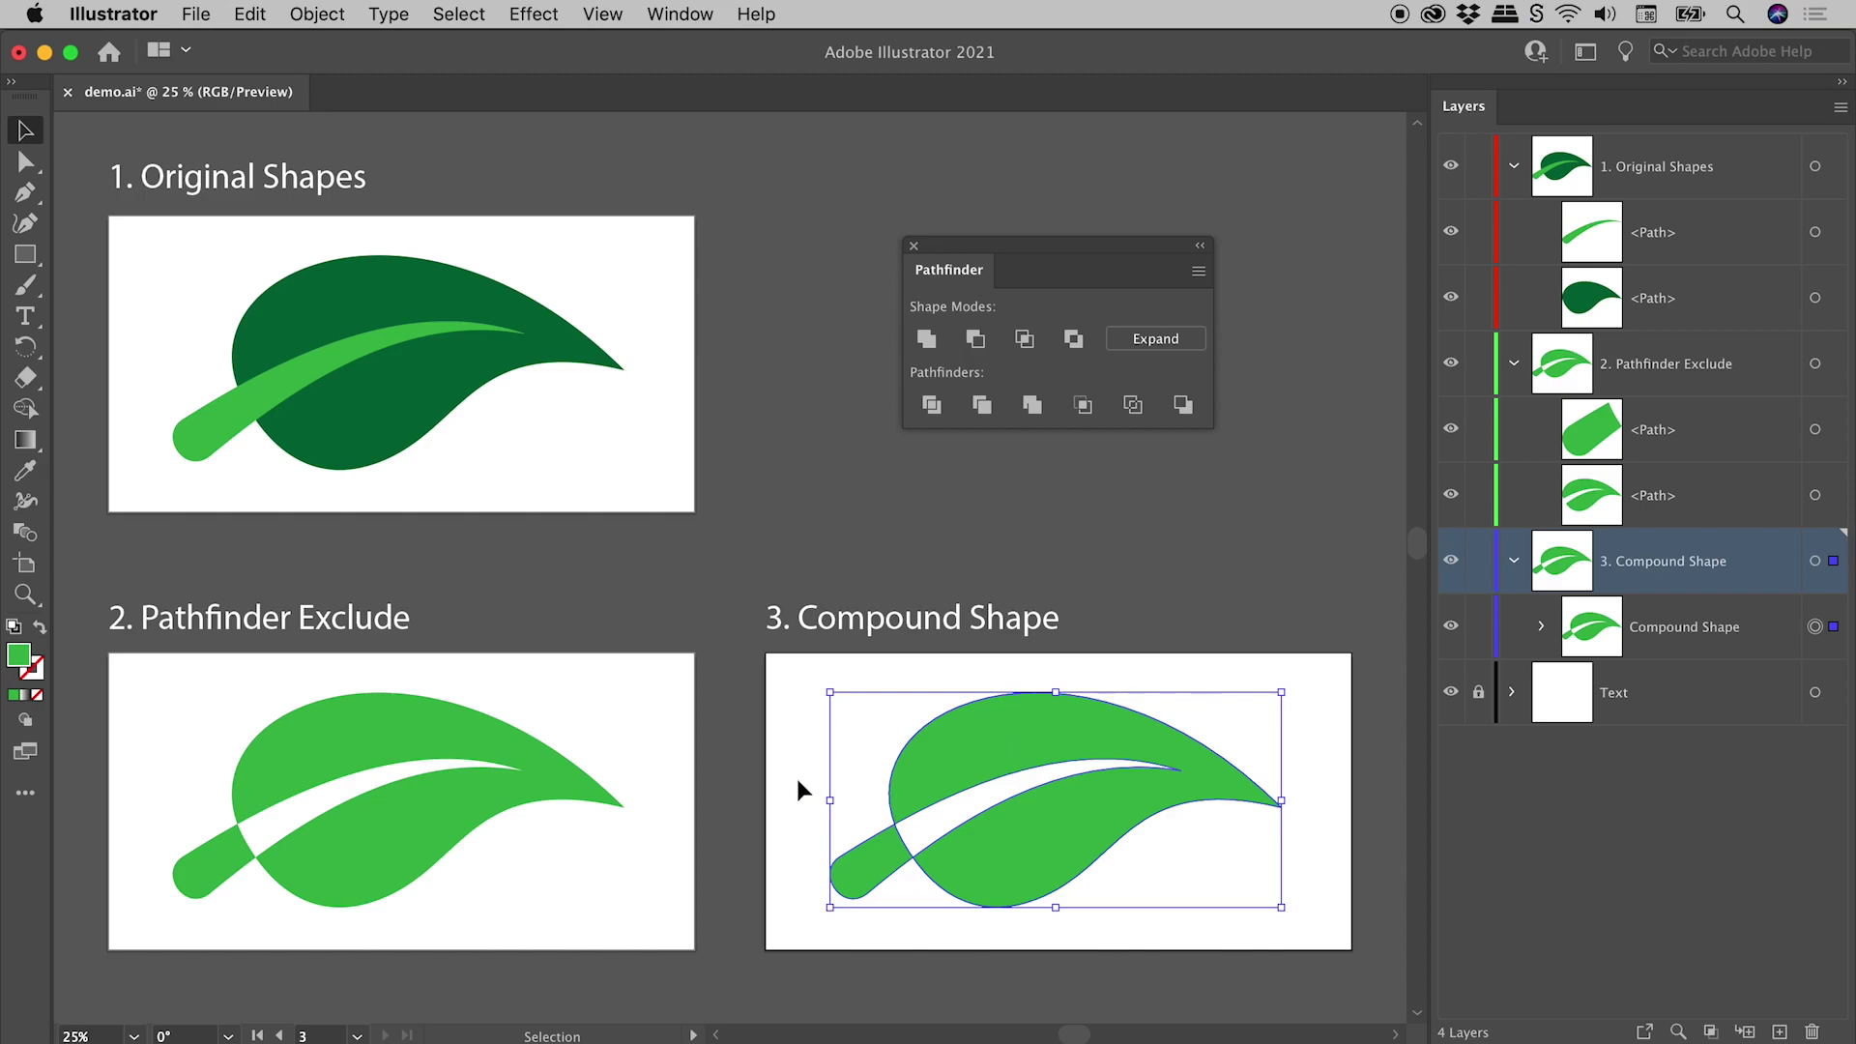
click(770, 779)
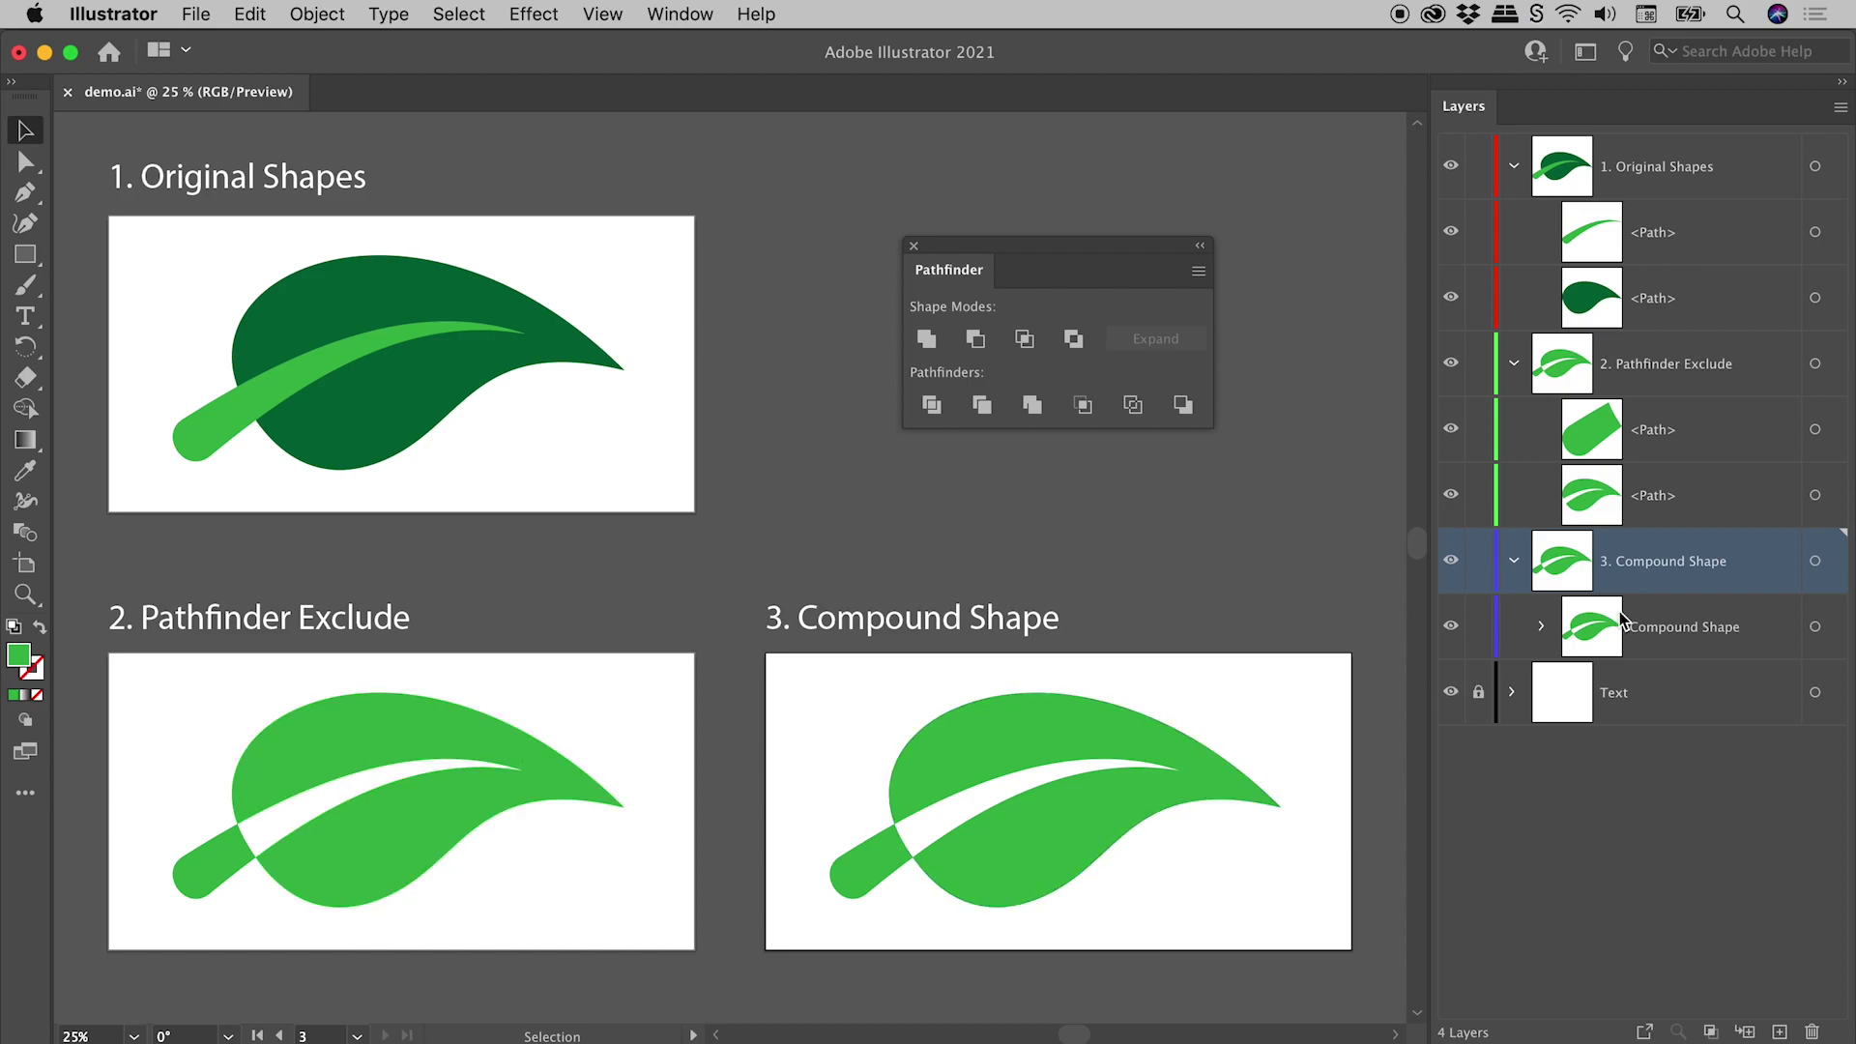
click(1018, 732)
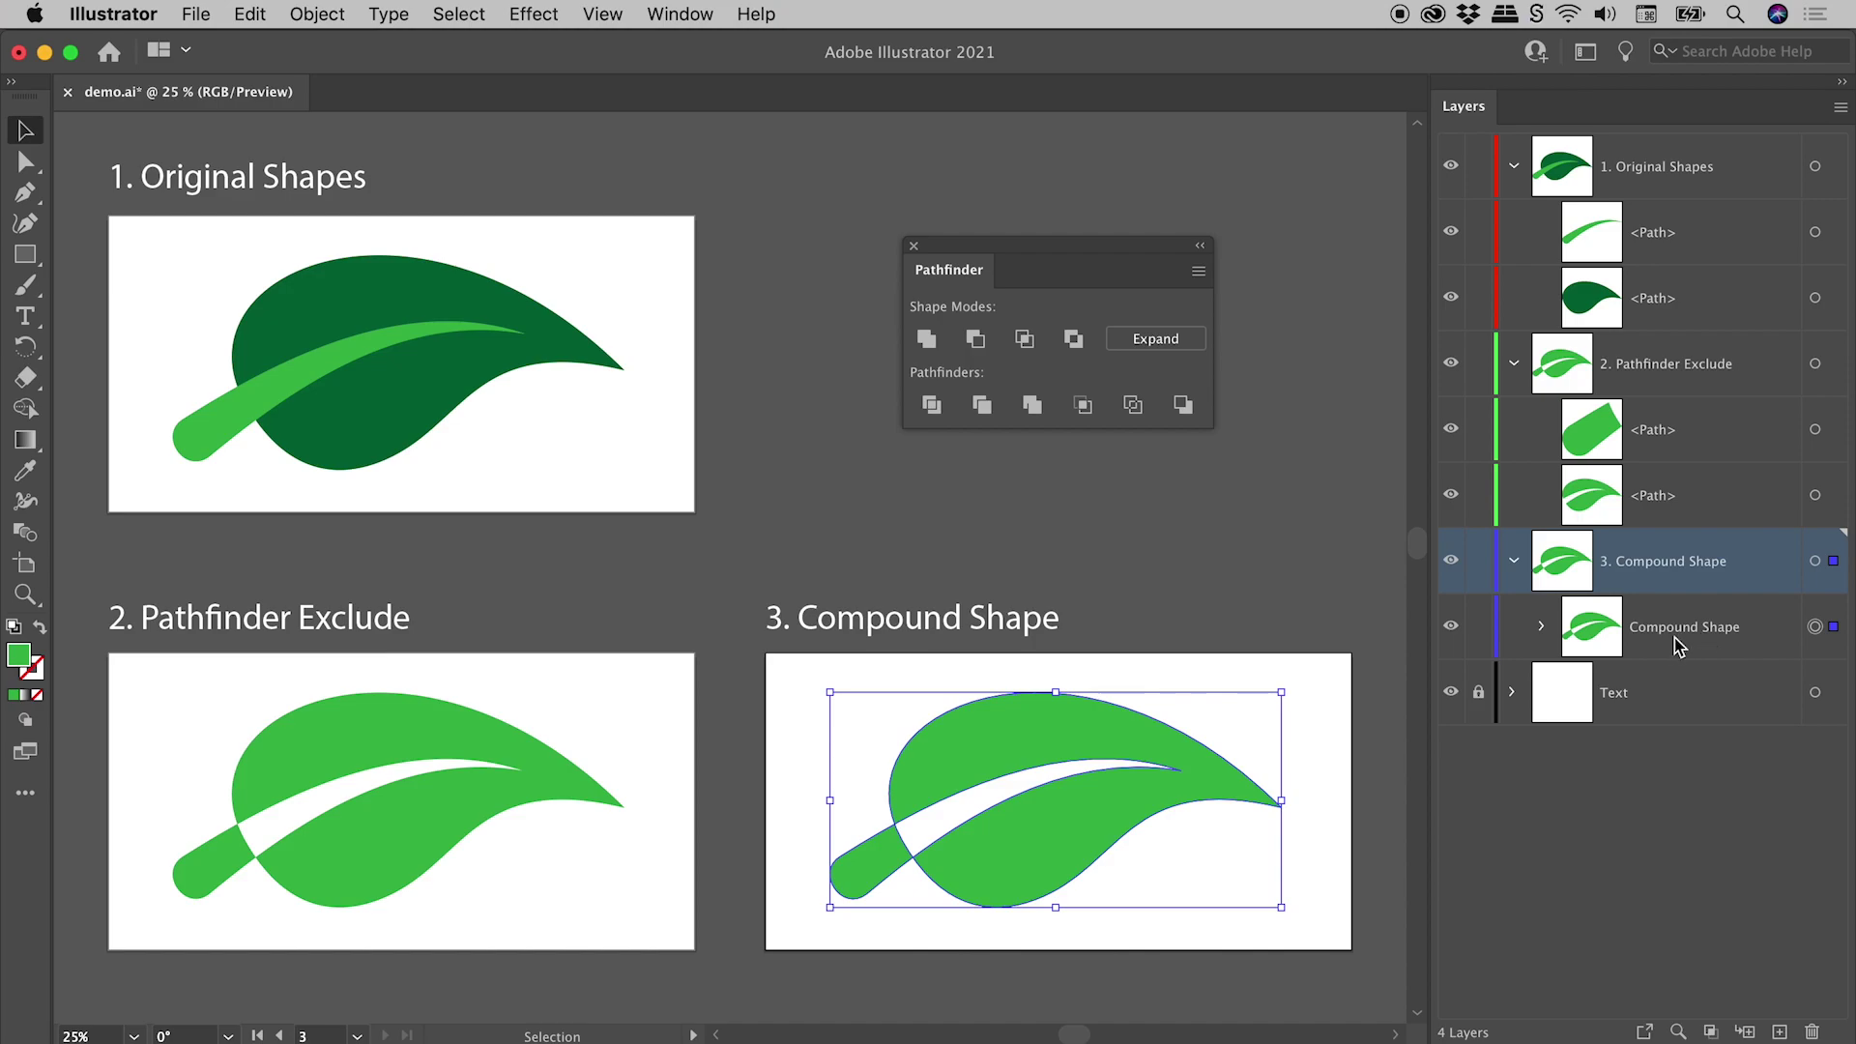
Step: Reveal the Compound Shape's two paths and select the stem path with Direct Selection
click(1543, 633)
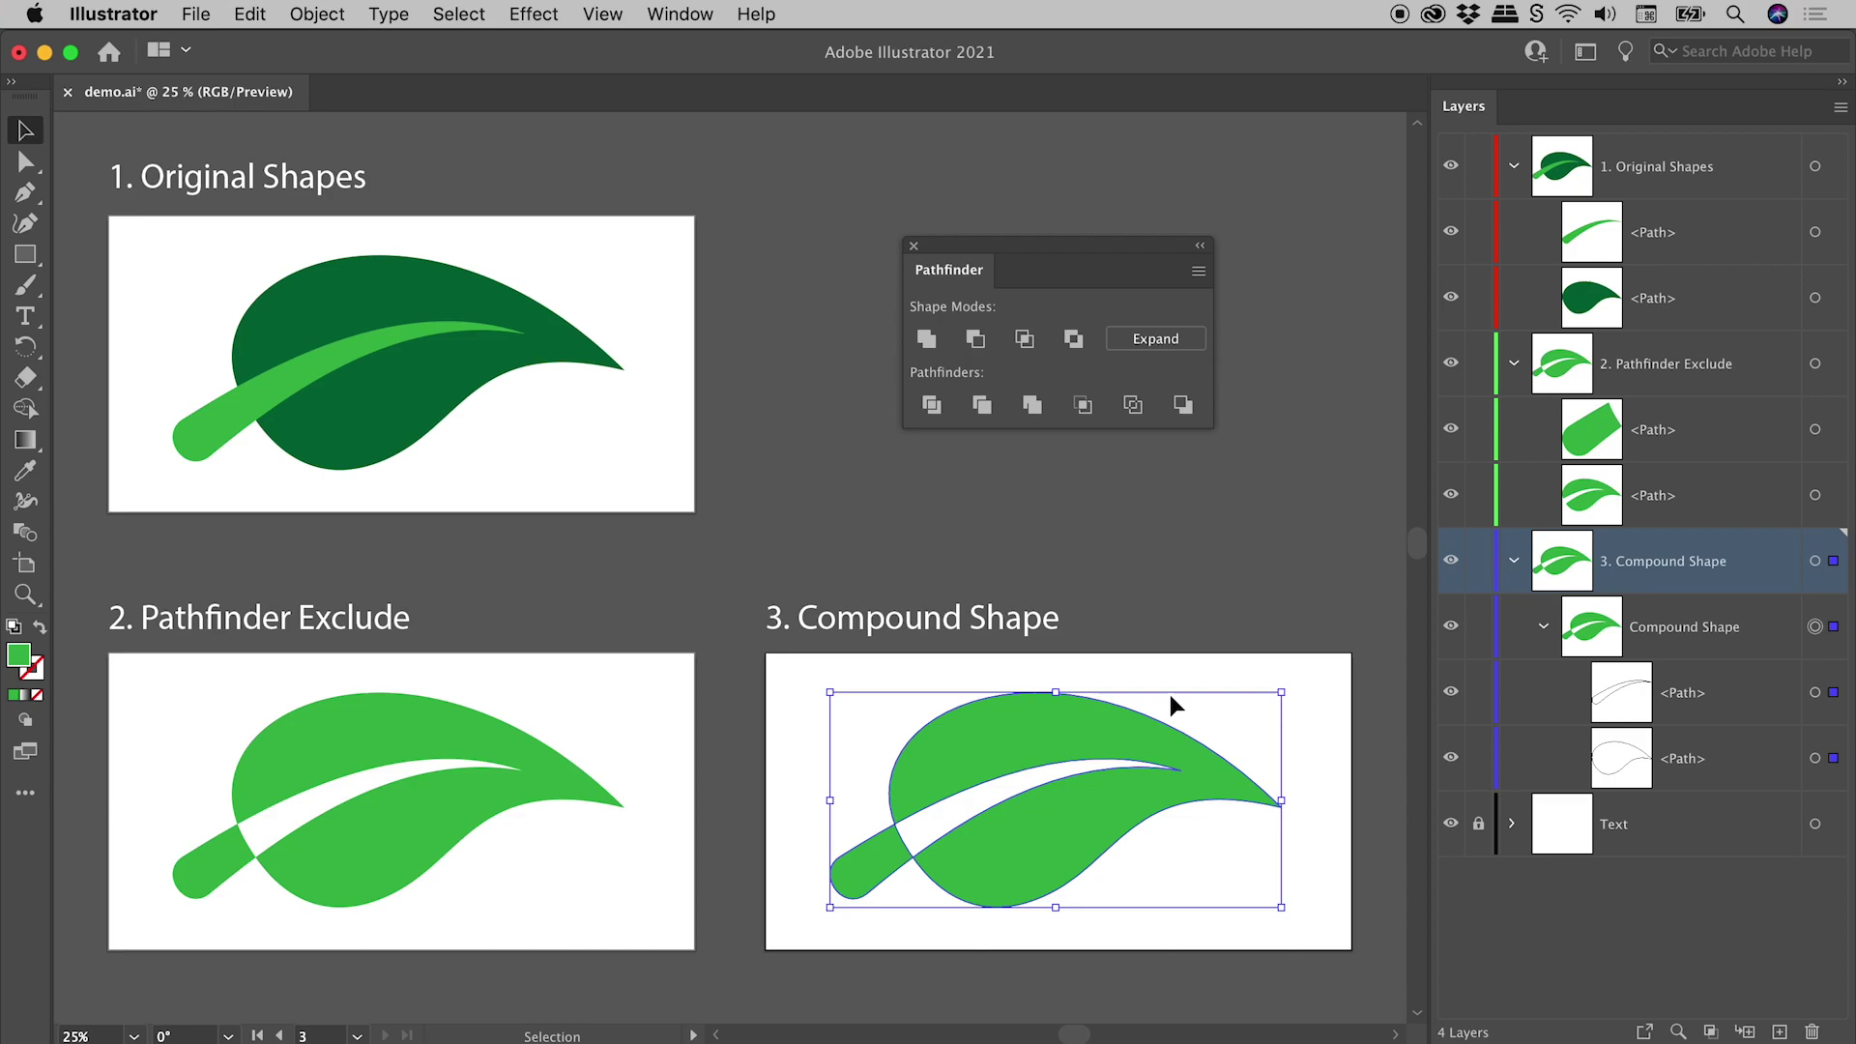
click(793, 727)
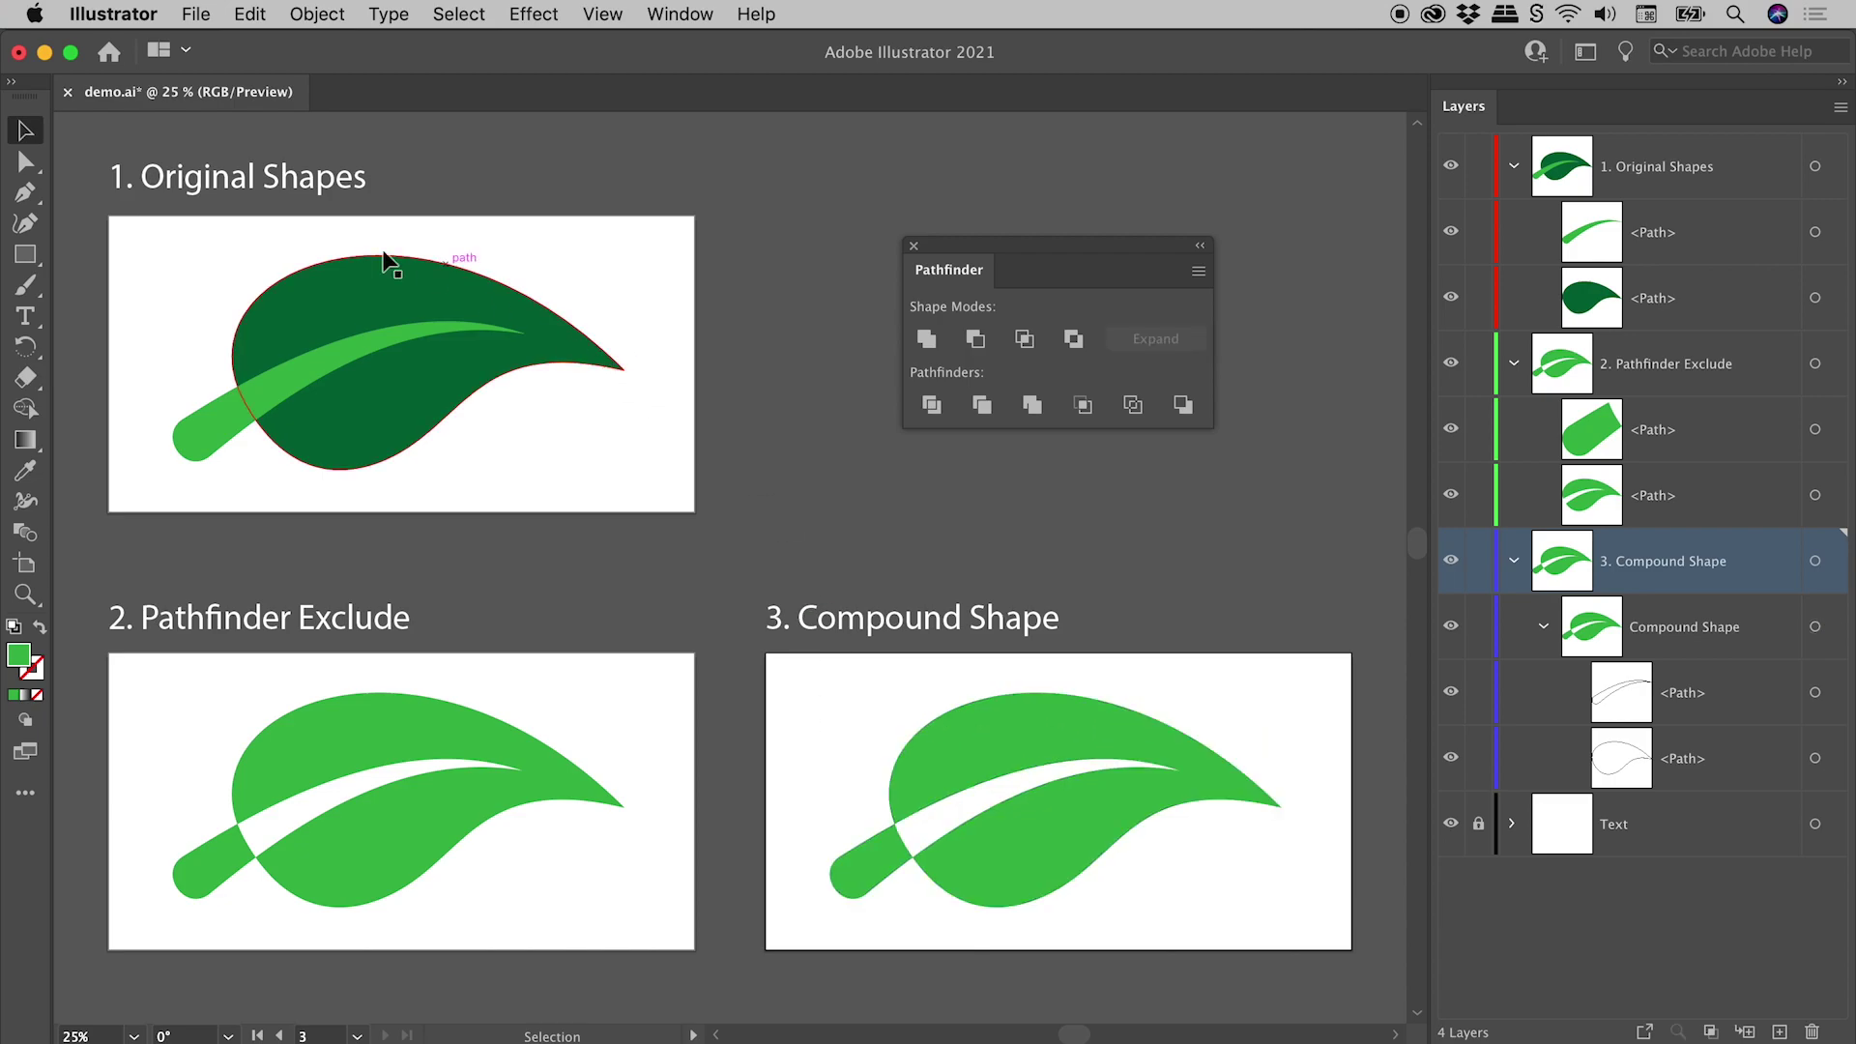
click(25, 161)
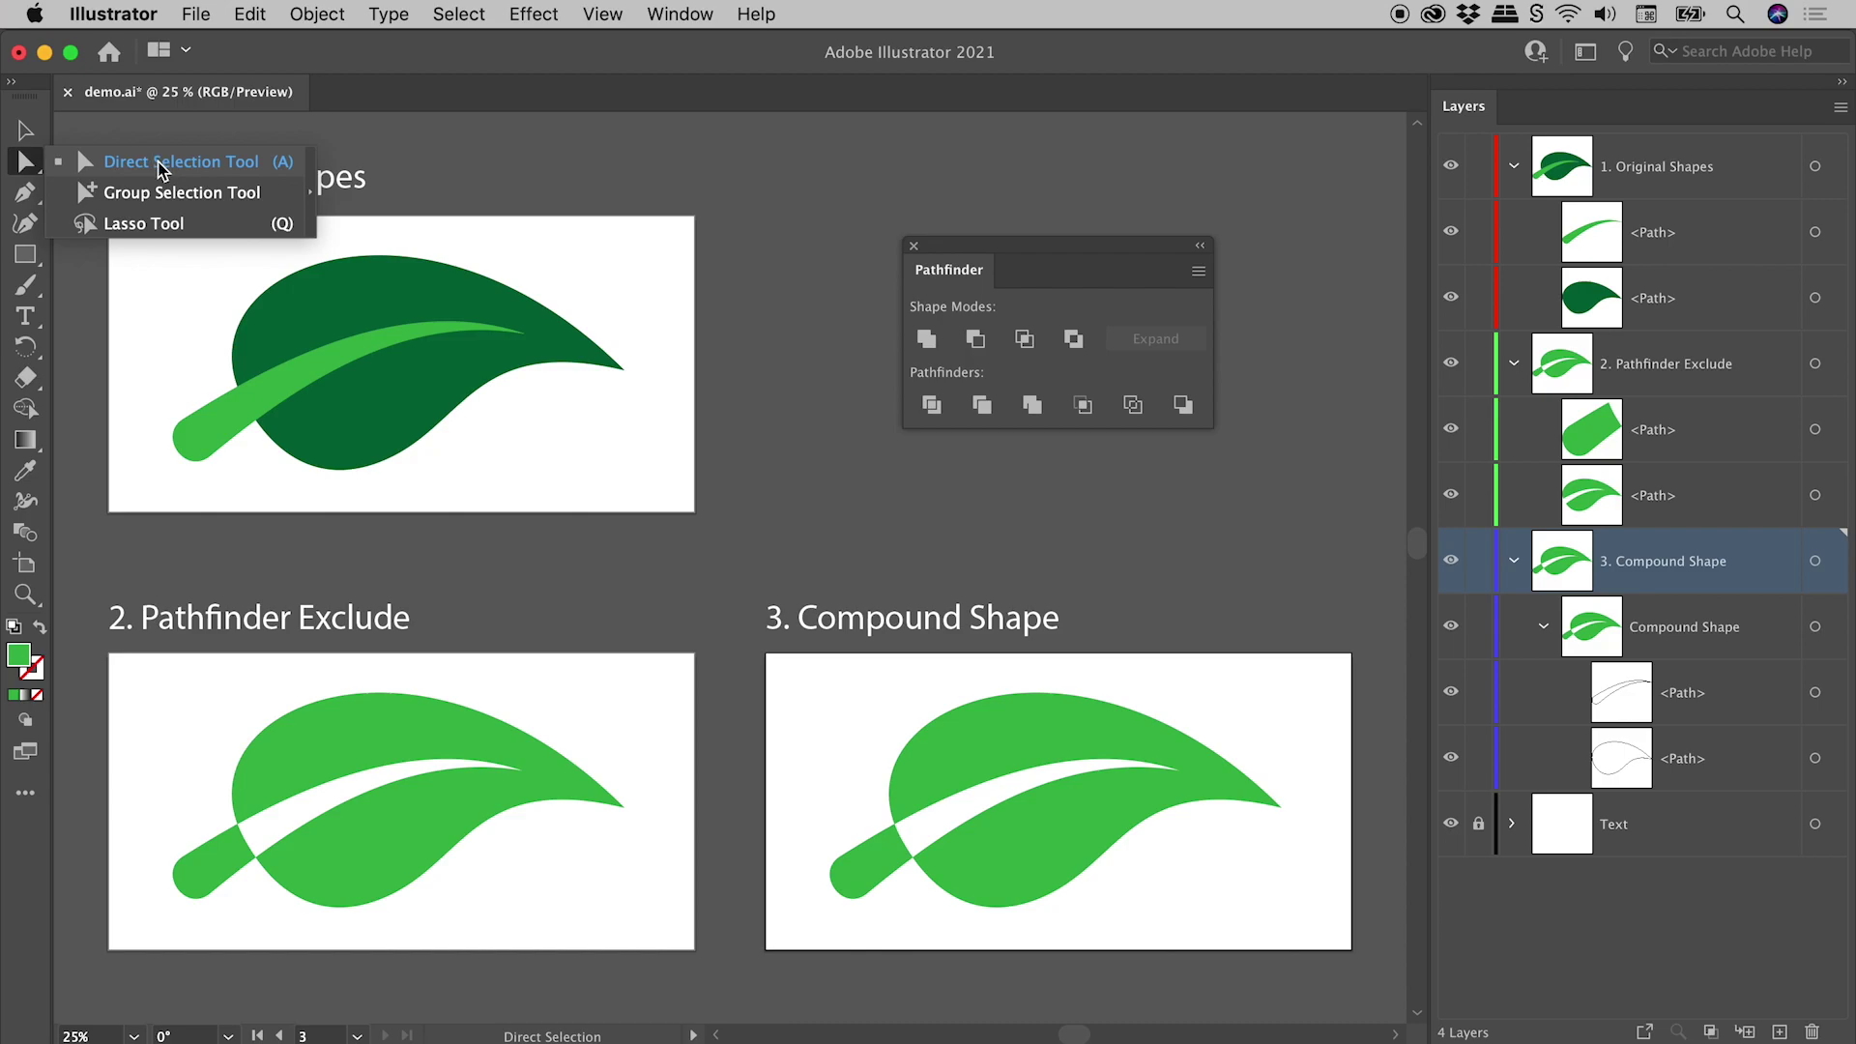
click(160, 170)
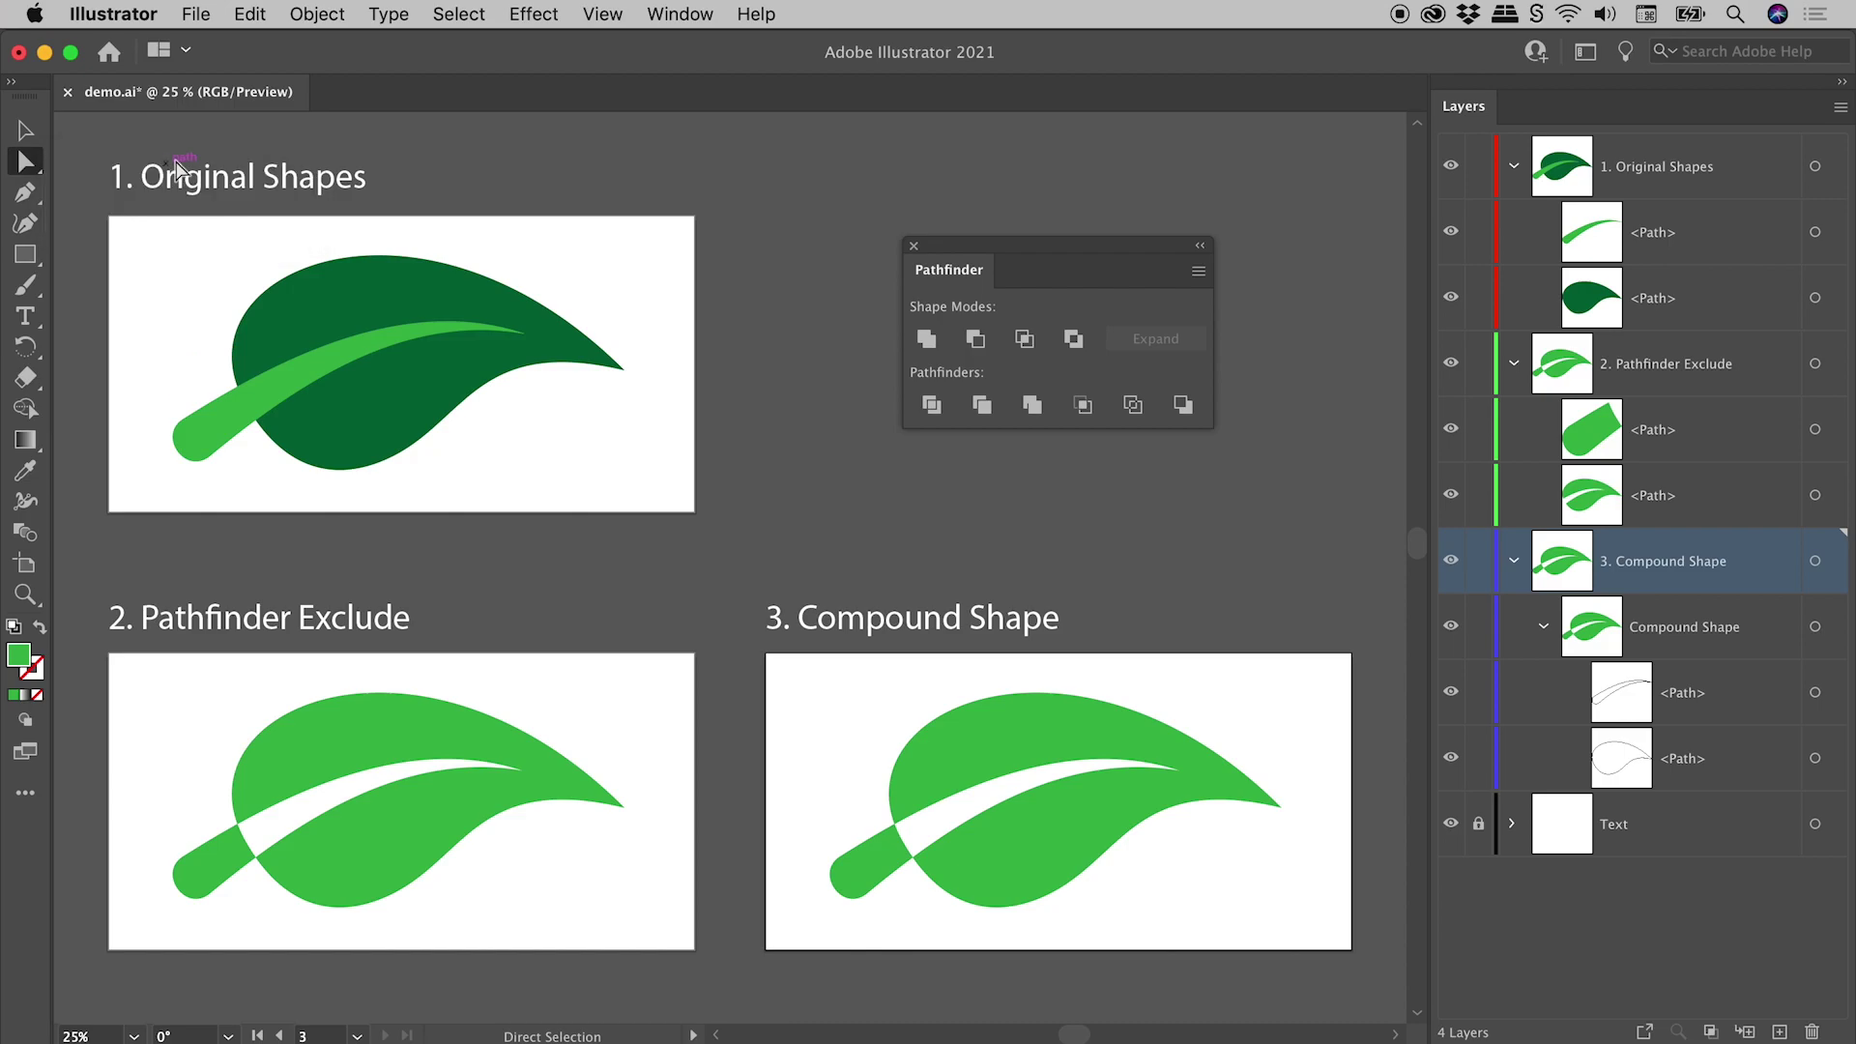
click(890, 854)
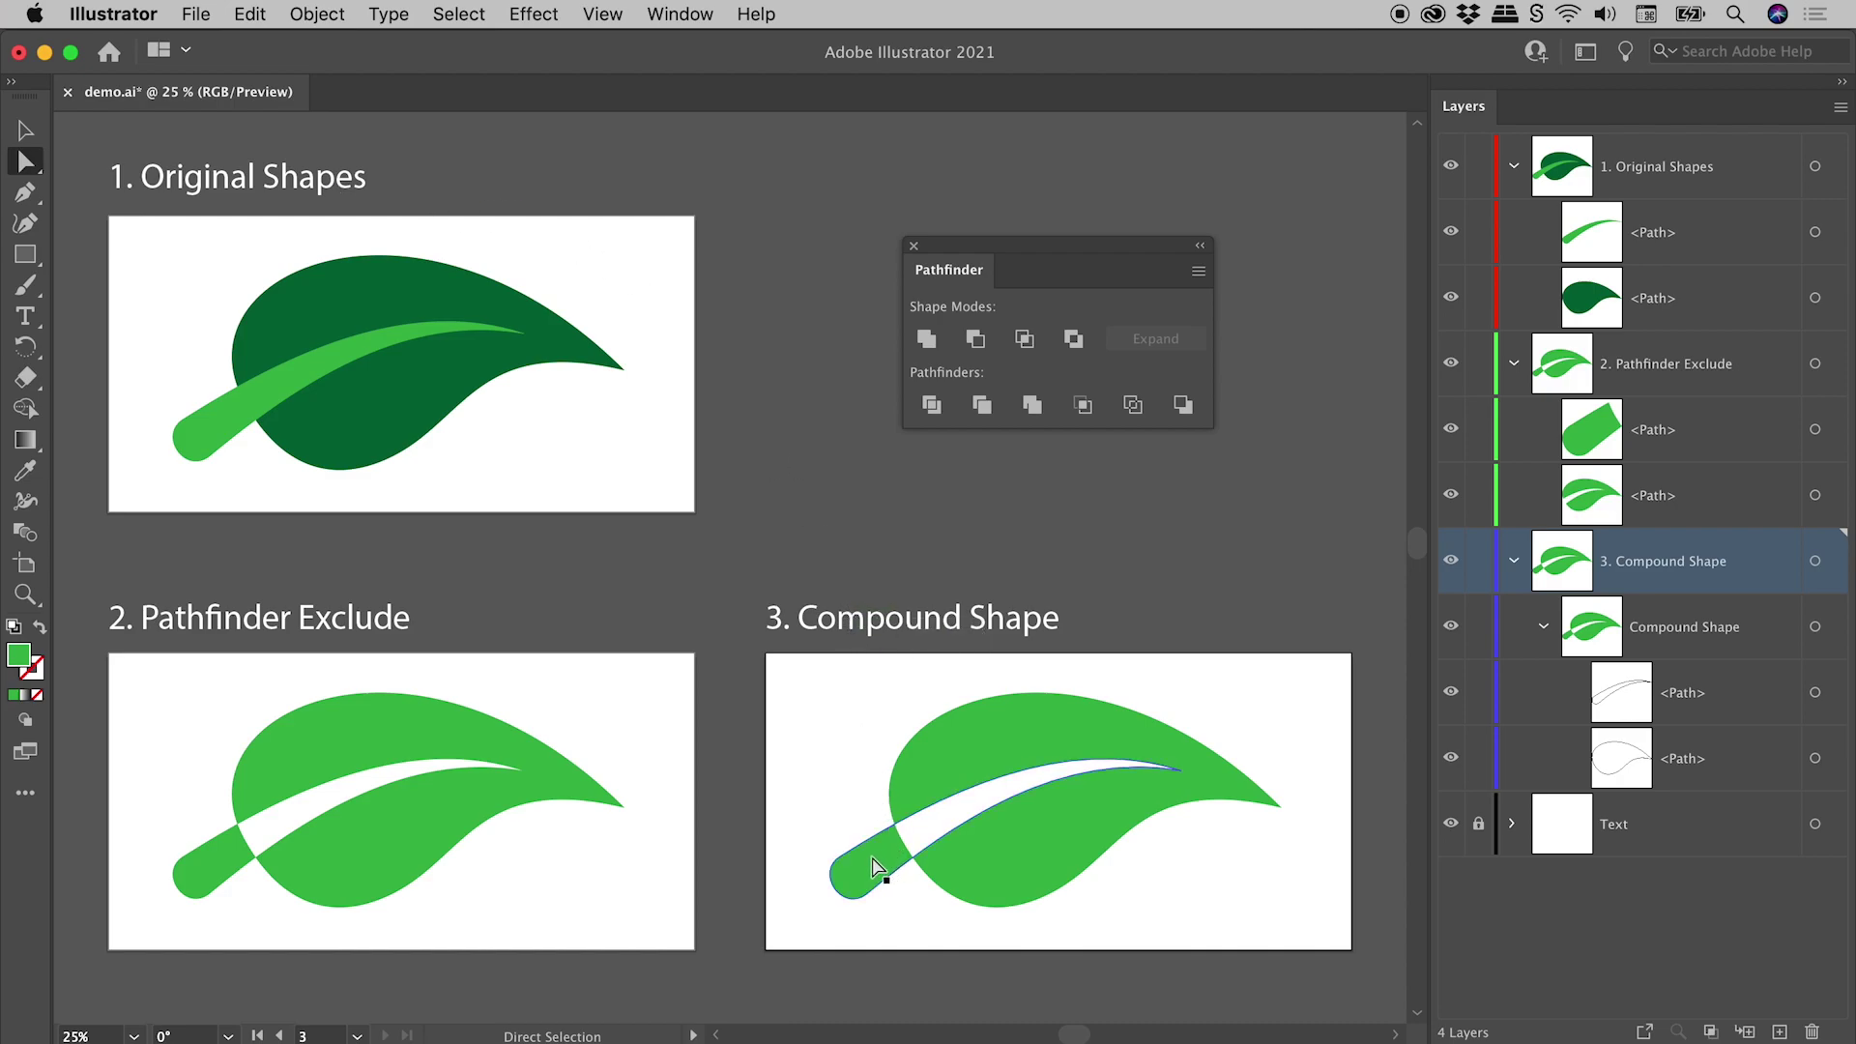
click(880, 866)
Step: Move the stem path left and rotate it to a steeper angle, then deselect
mouse_move(872, 854)
mouse_down()
mouse_move(811, 861)
mouse_move(827, 816)
mouse_up()
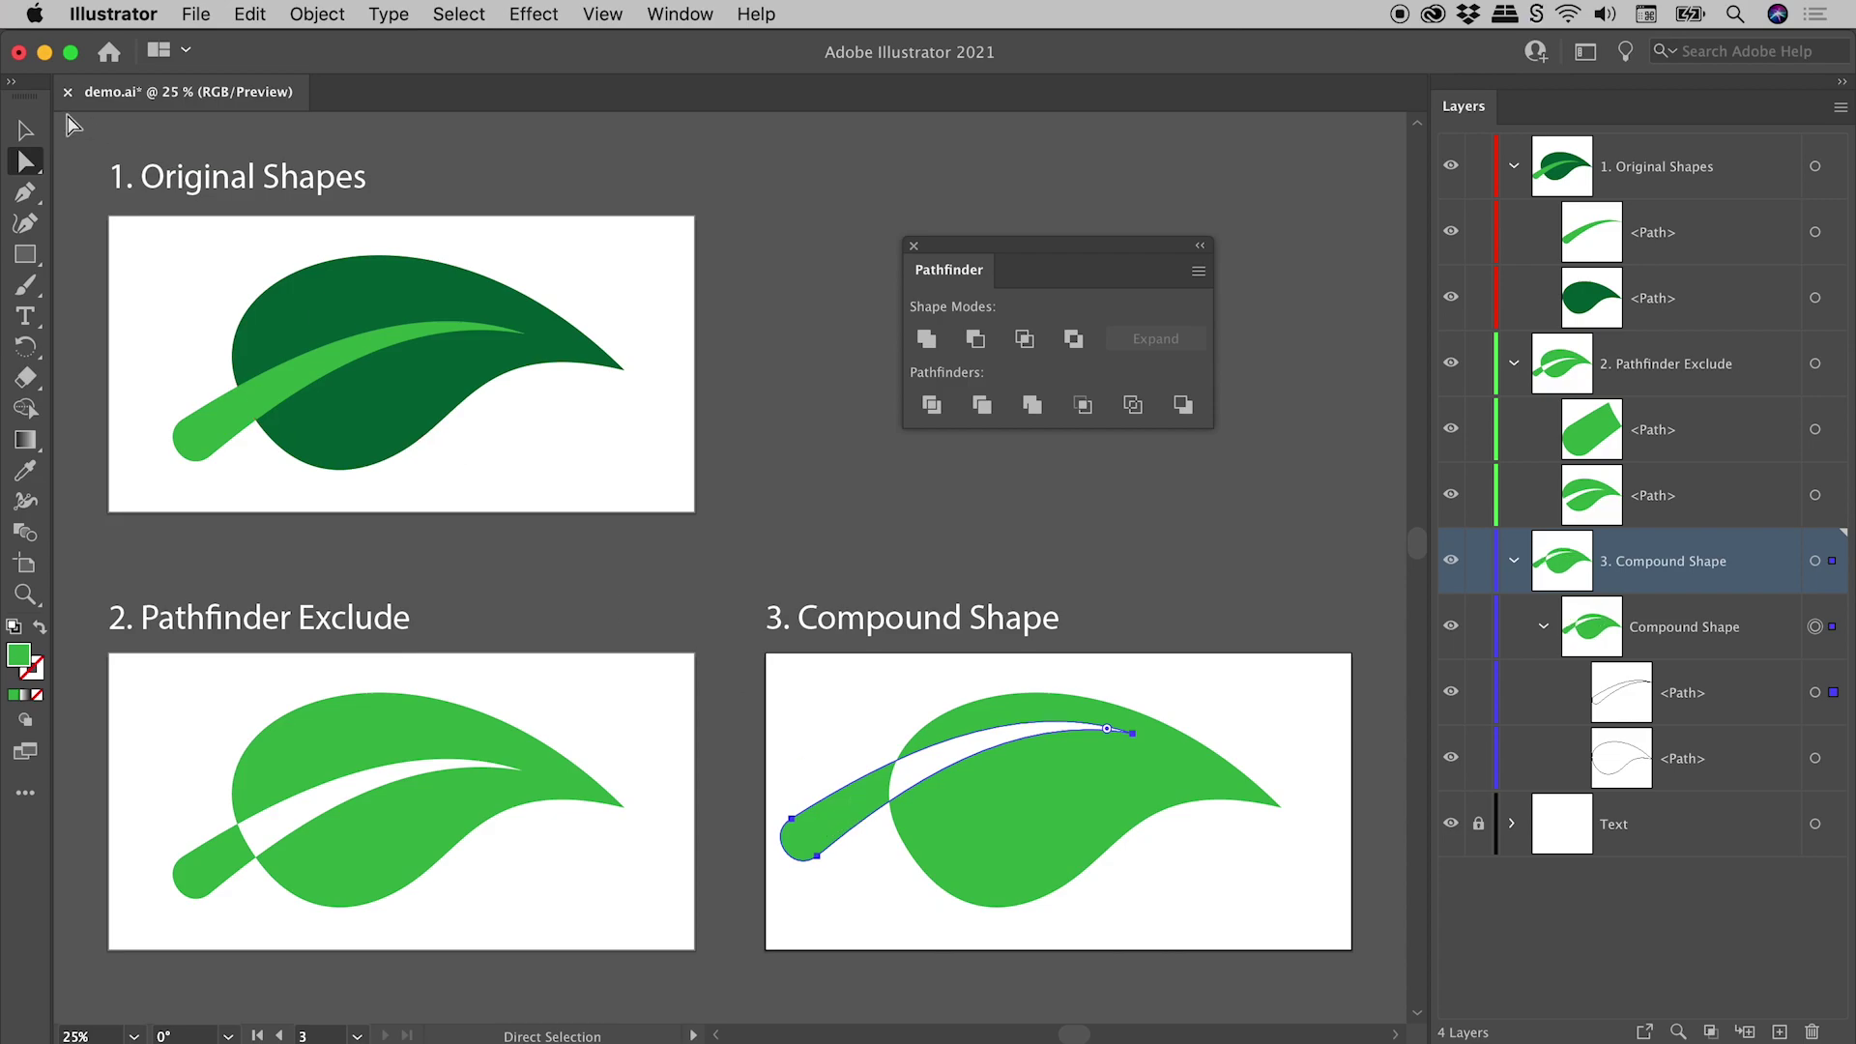
click(30, 135)
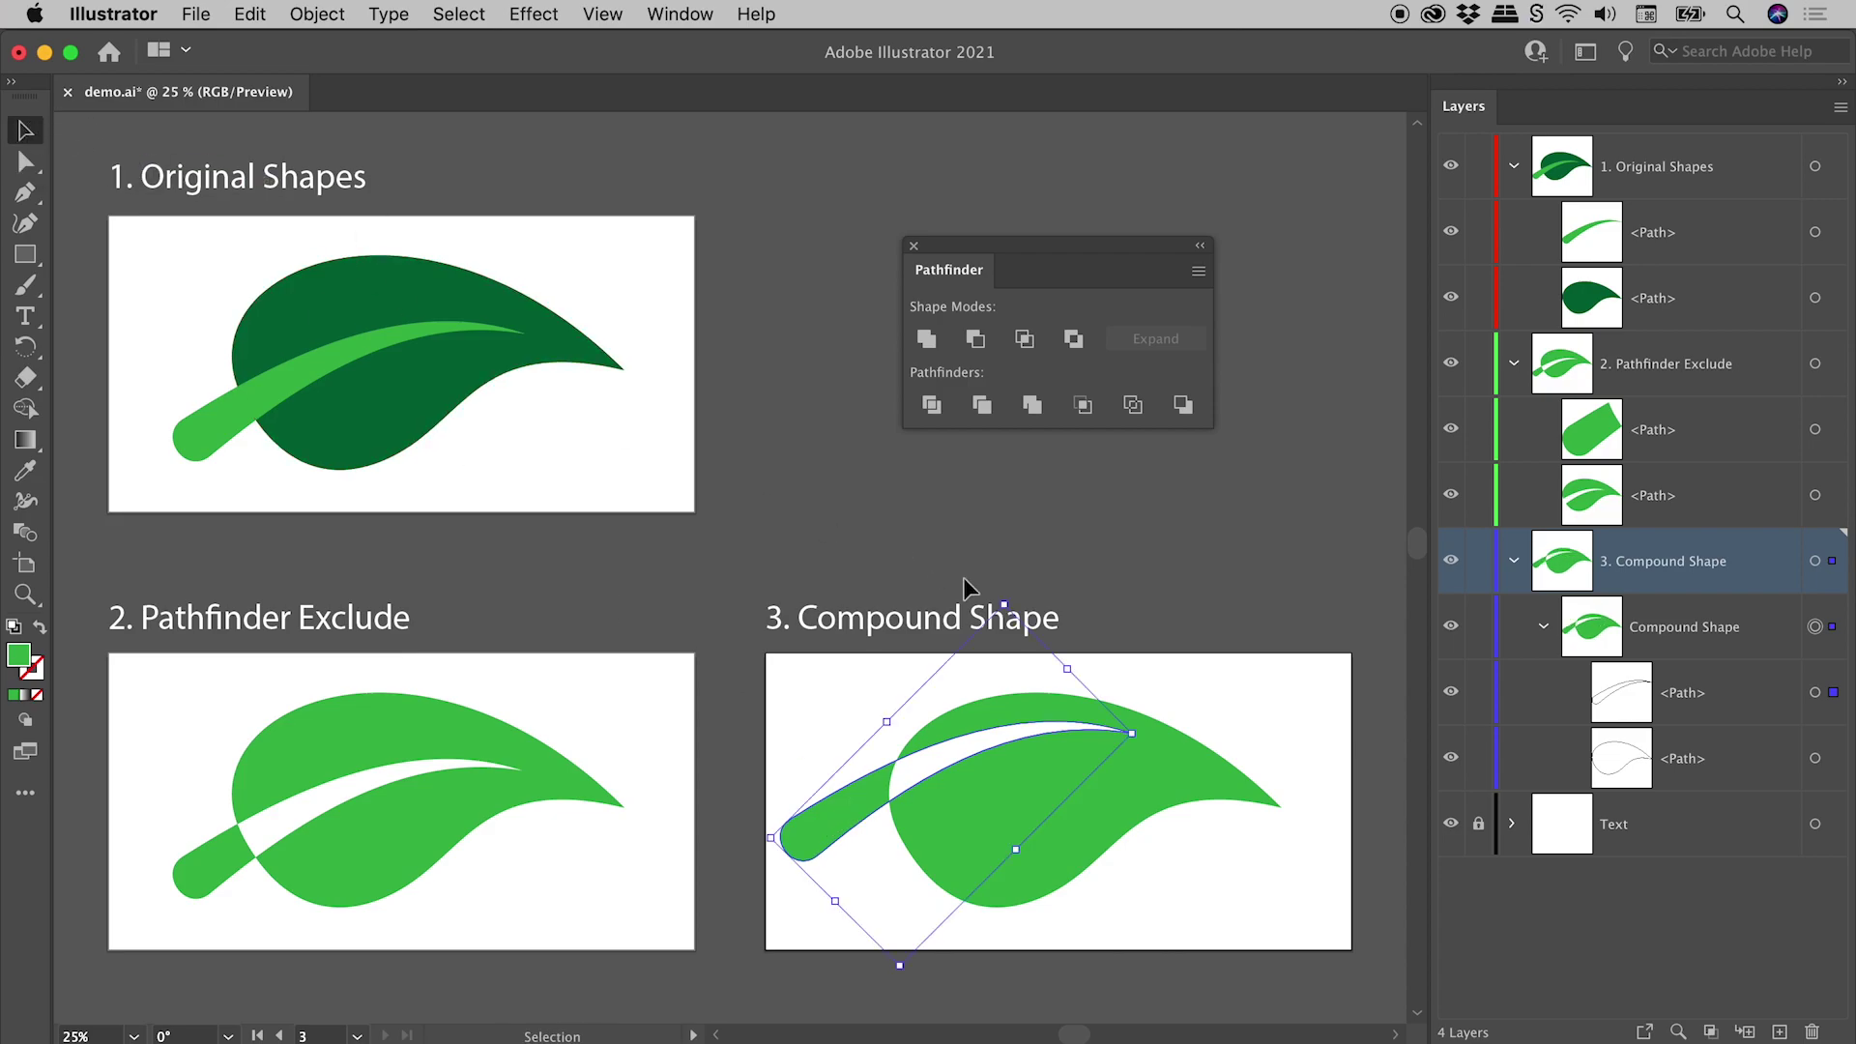
drag(1009, 602, 1080, 755)
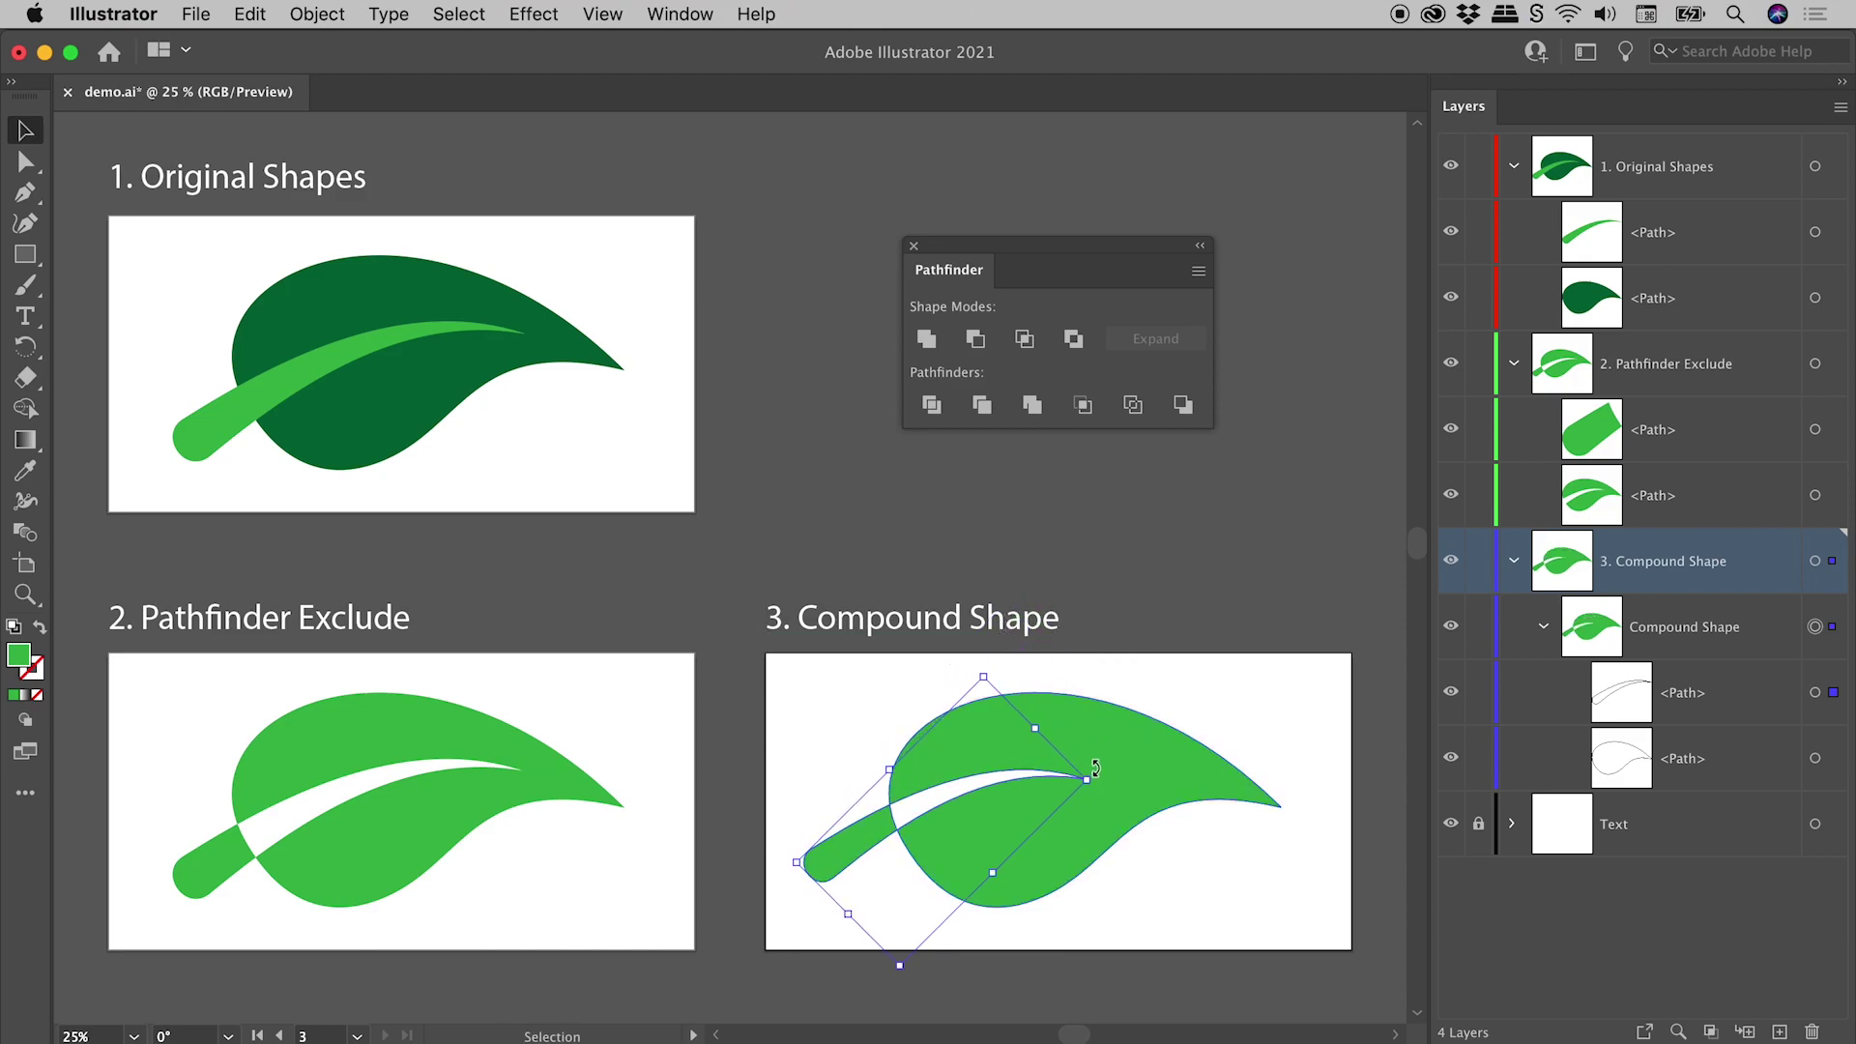
drag(1093, 766, 1076, 743)
drag(863, 865, 854, 842)
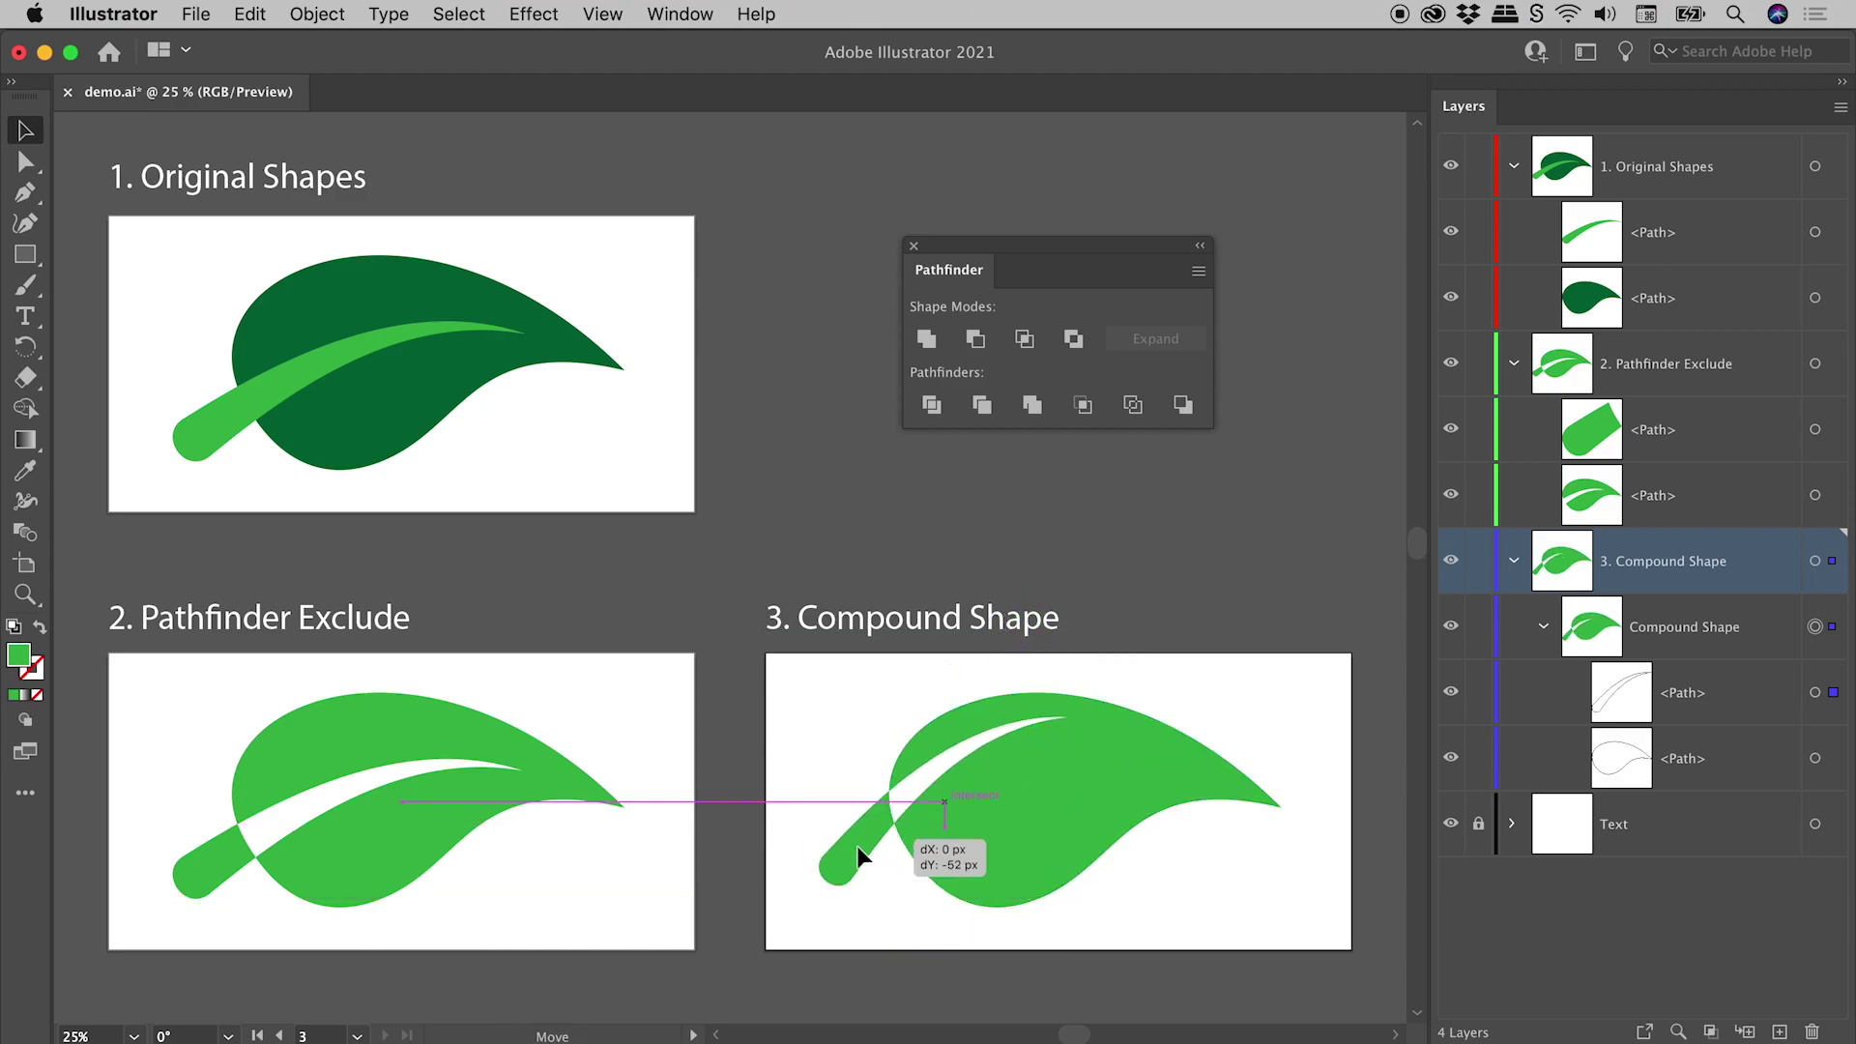
click(788, 718)
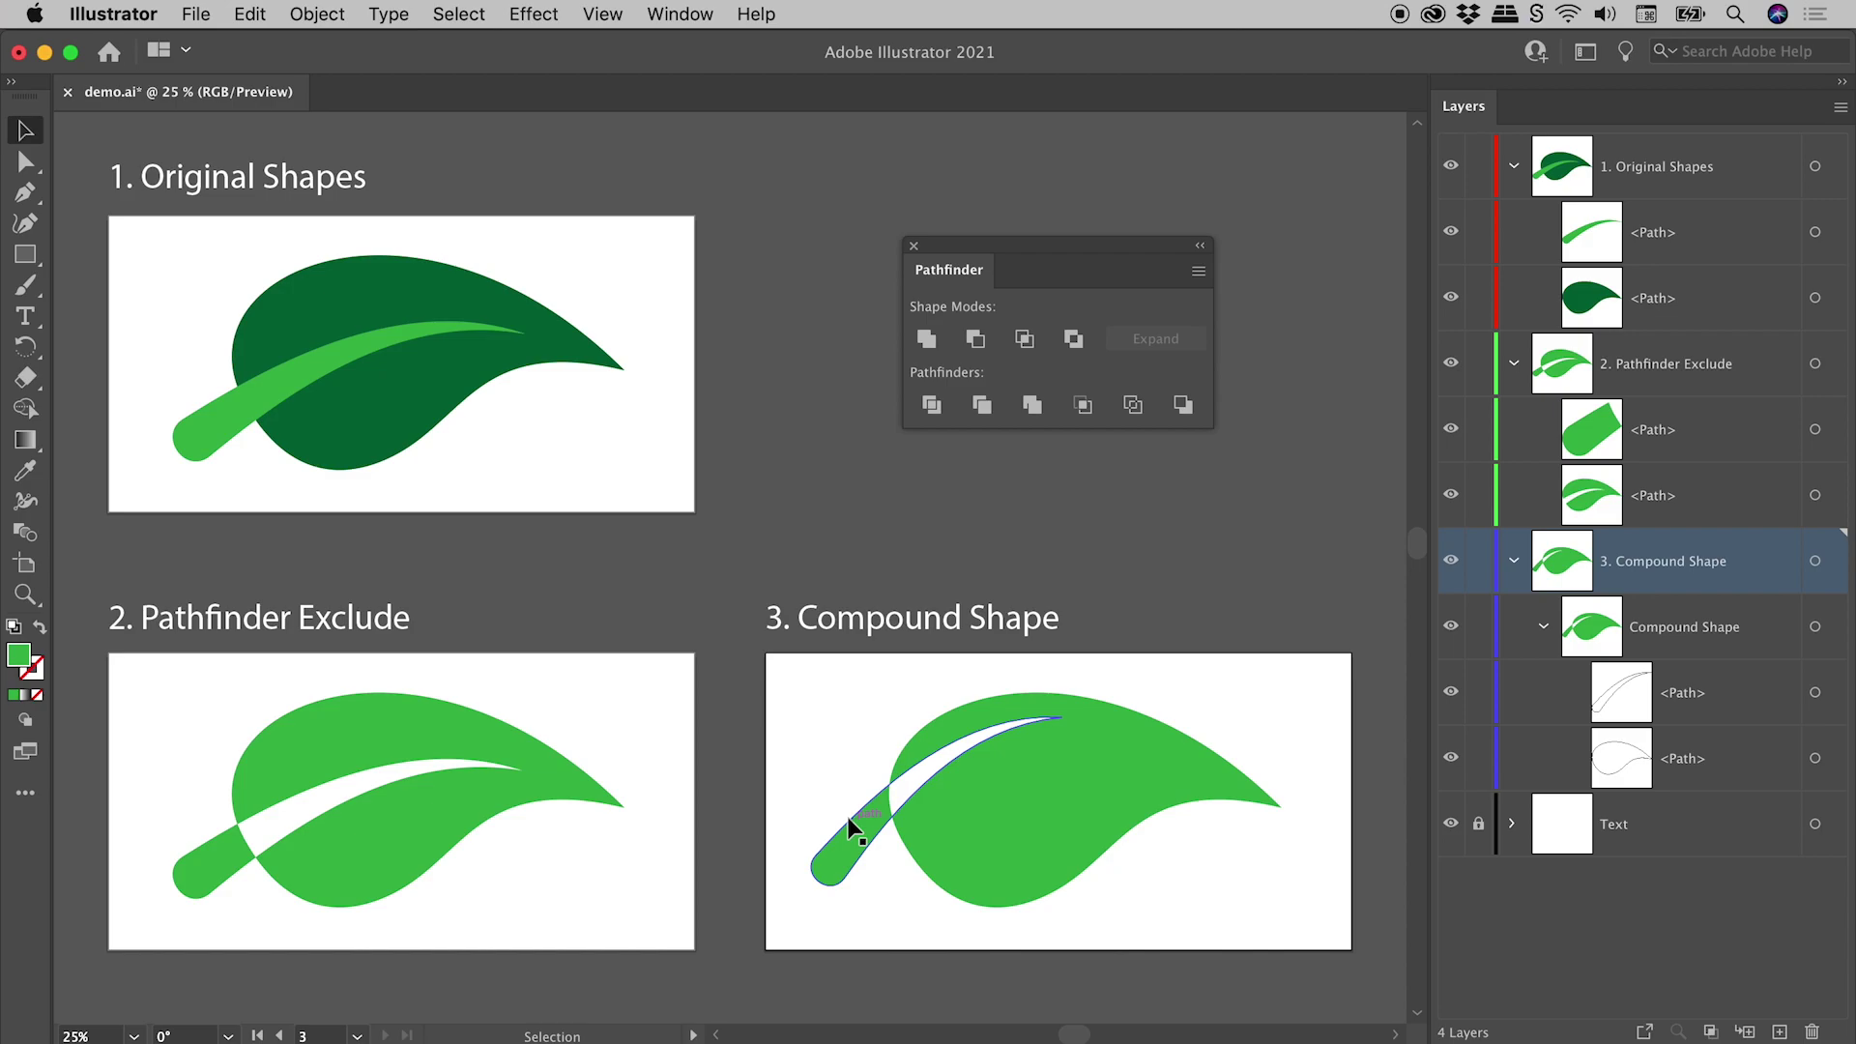
Step: Nudge the stem path inside the compound leaf, undo the nudge, and deselect
key(a)
drag(847, 816, 851, 827)
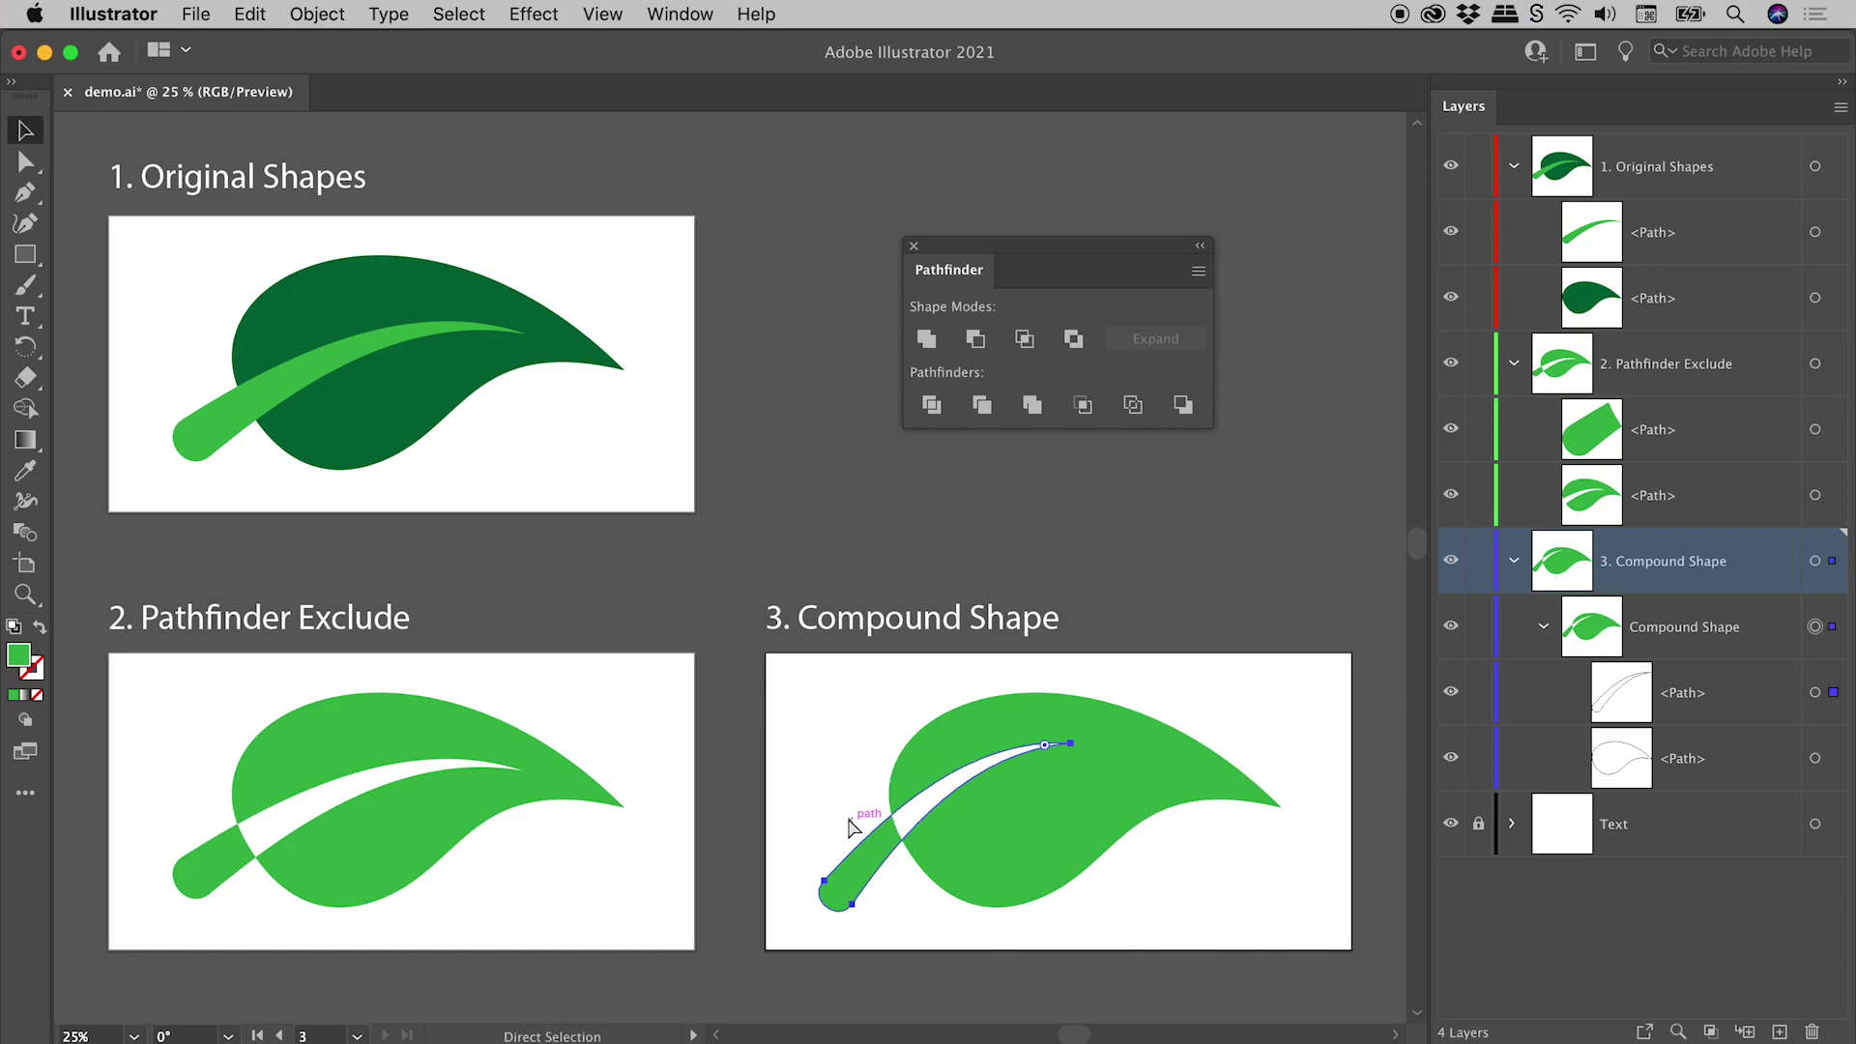
key(super+z)
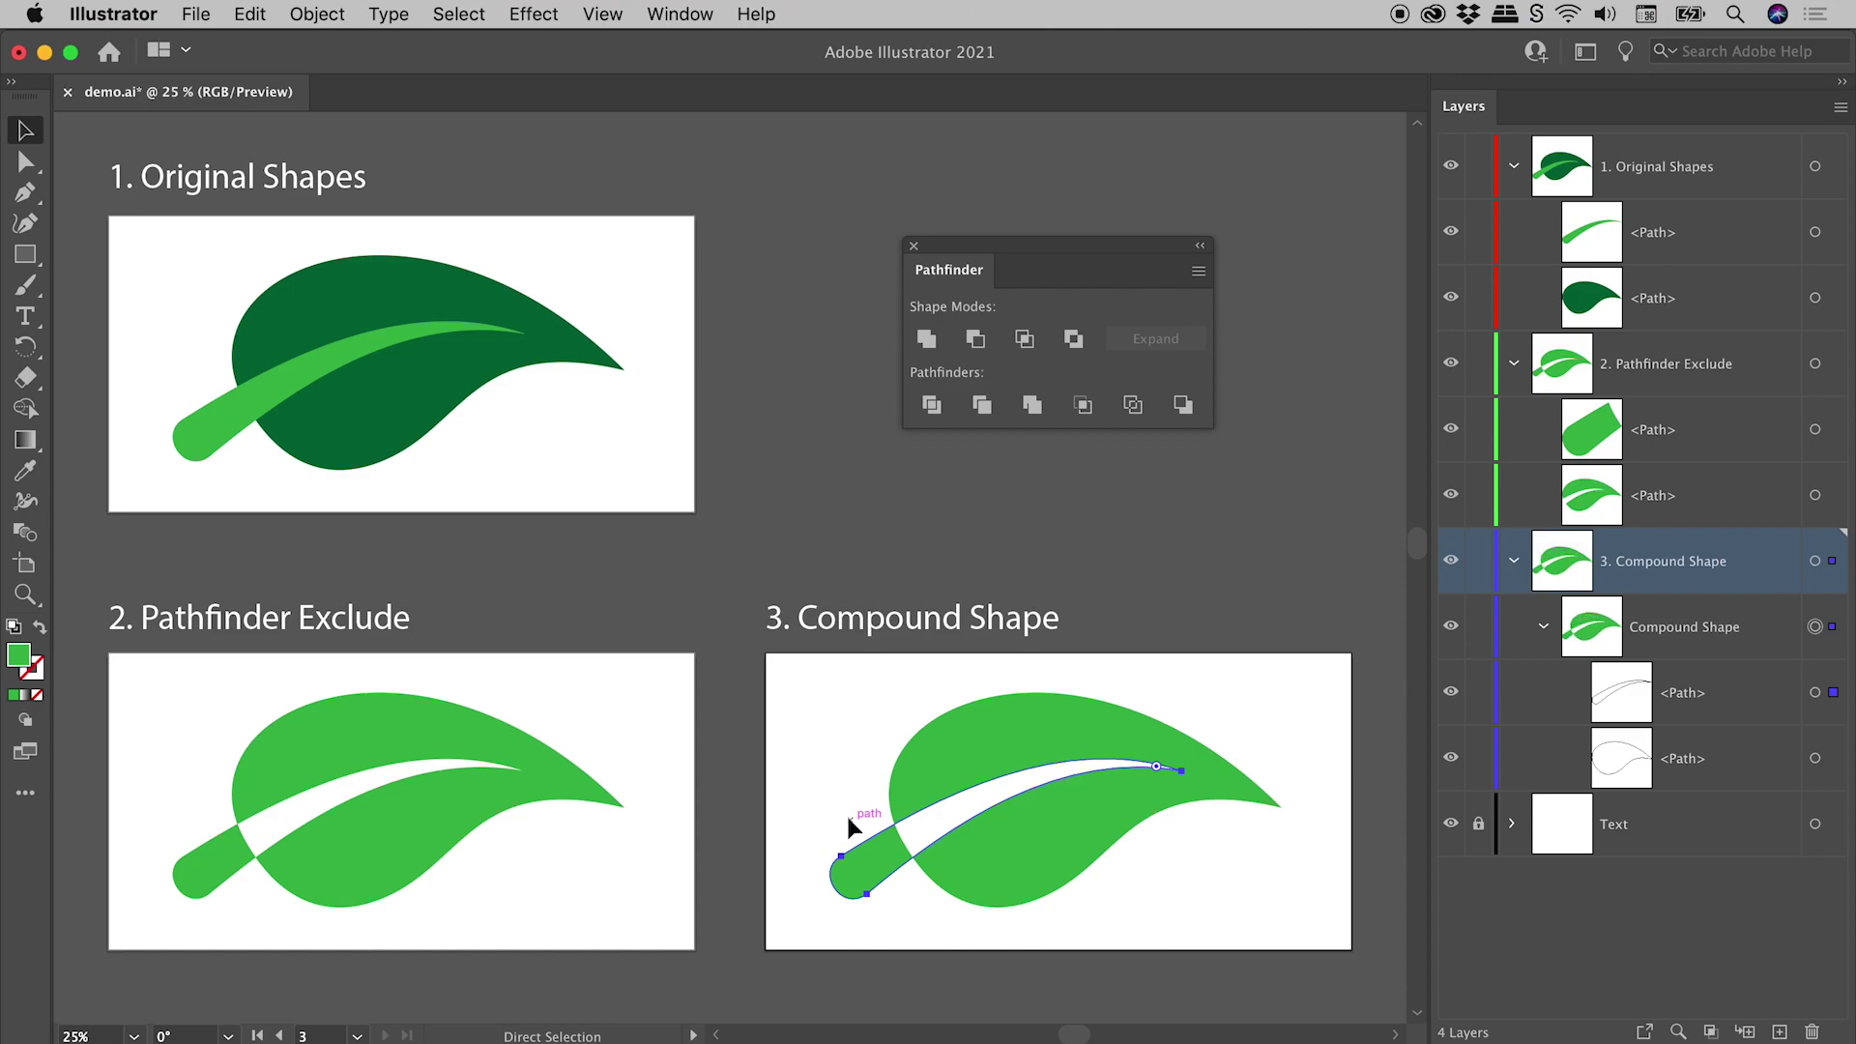
key(v)
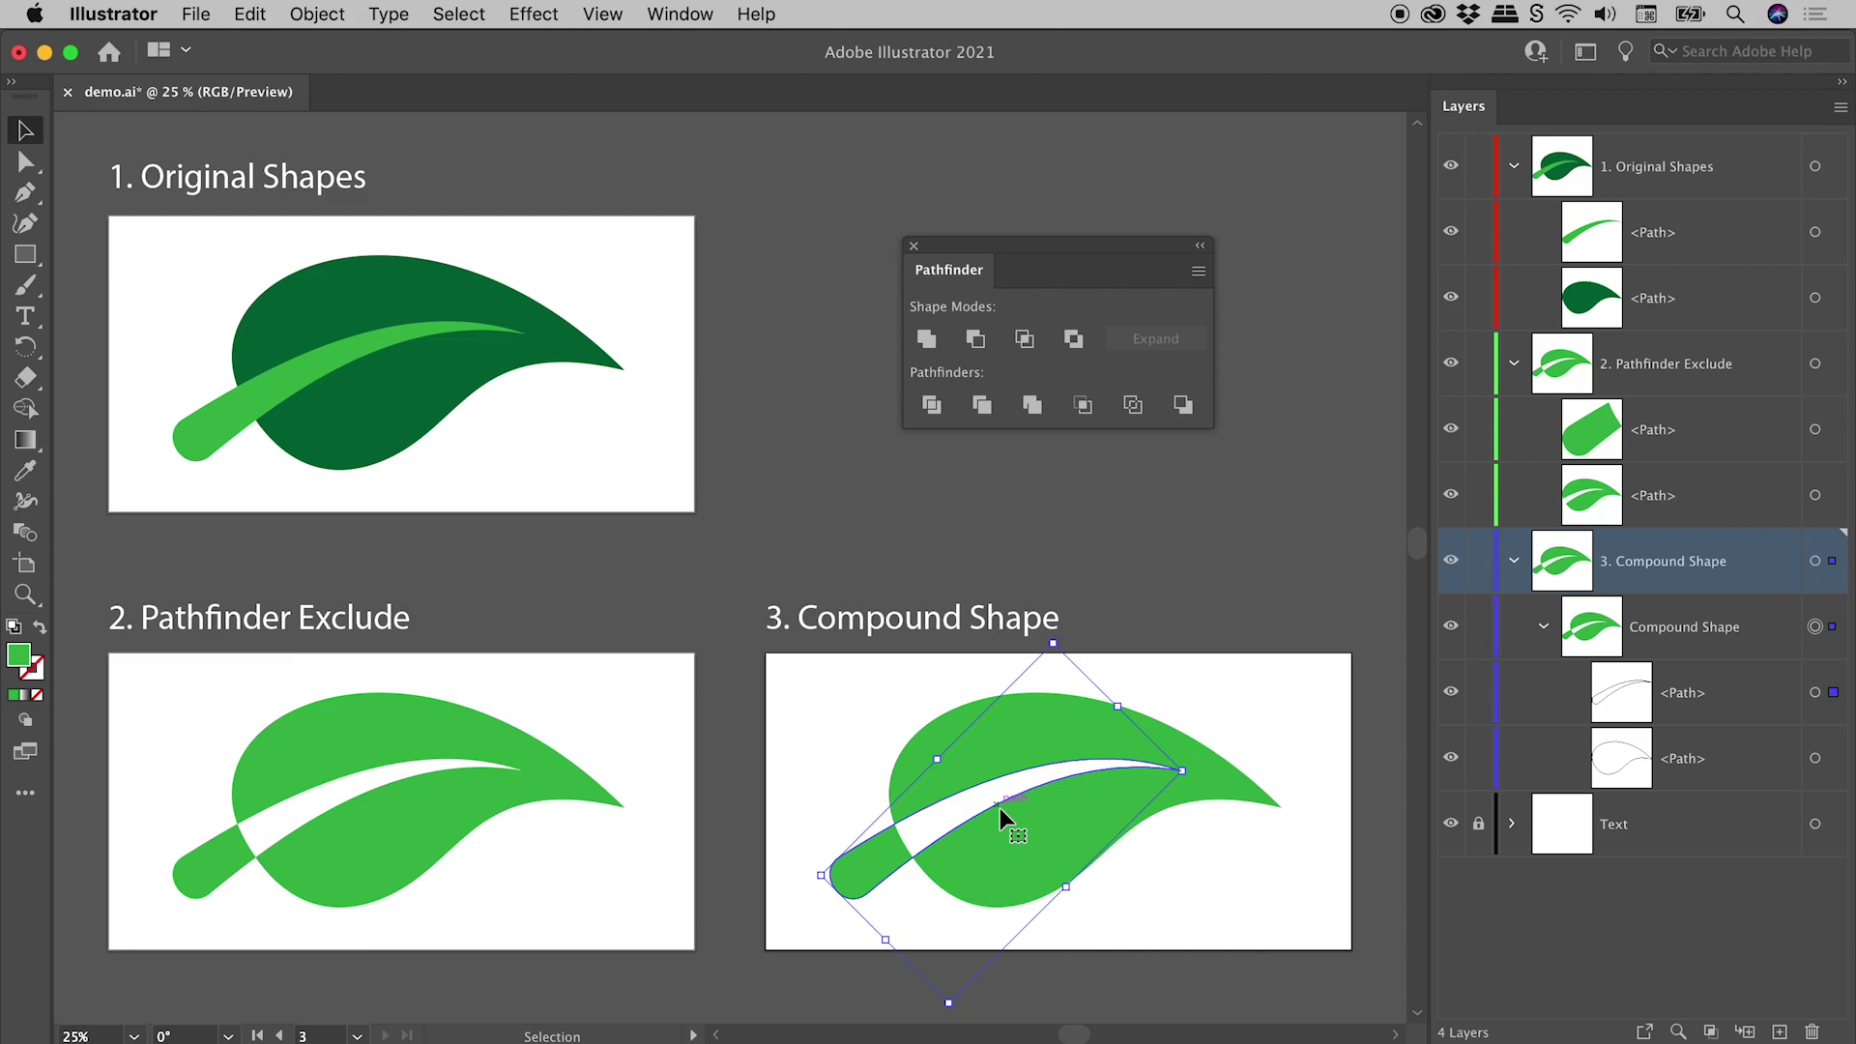
click(811, 734)
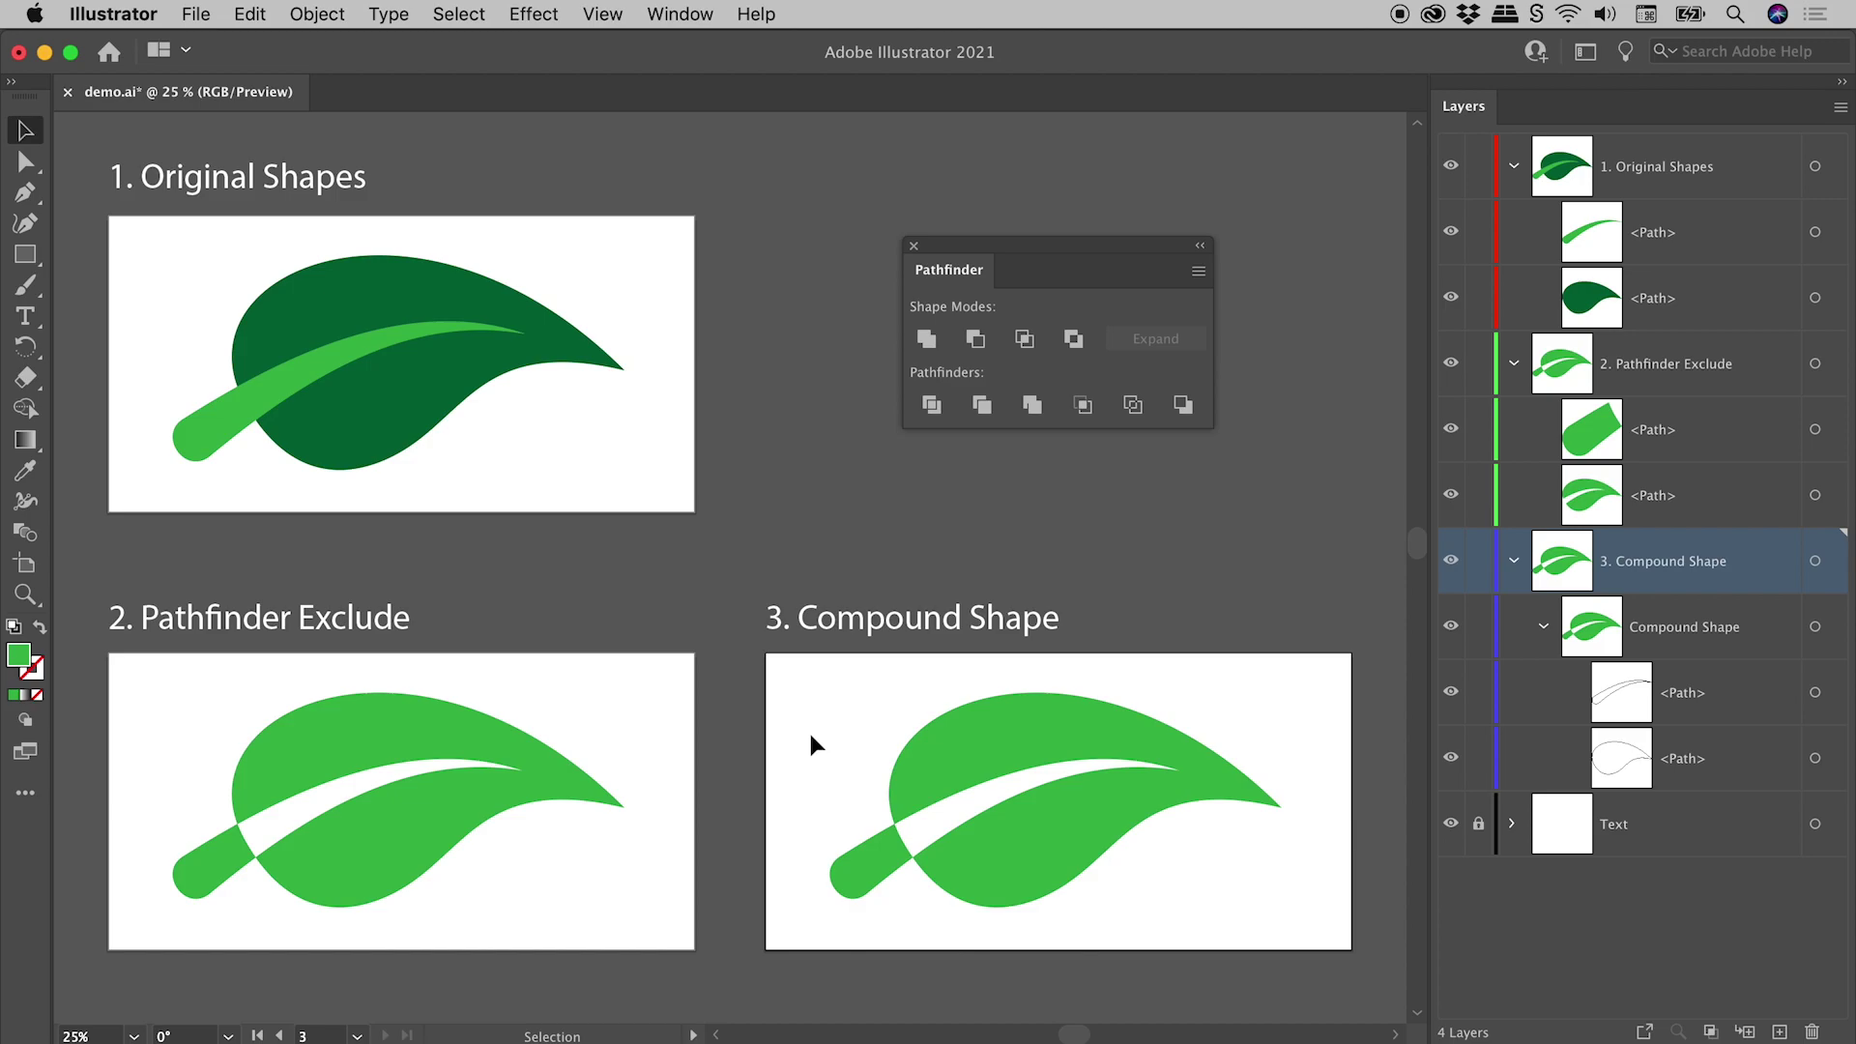
Step: Expand the third leaf's compound shape into a single compound path from Pathfinder
click(967, 751)
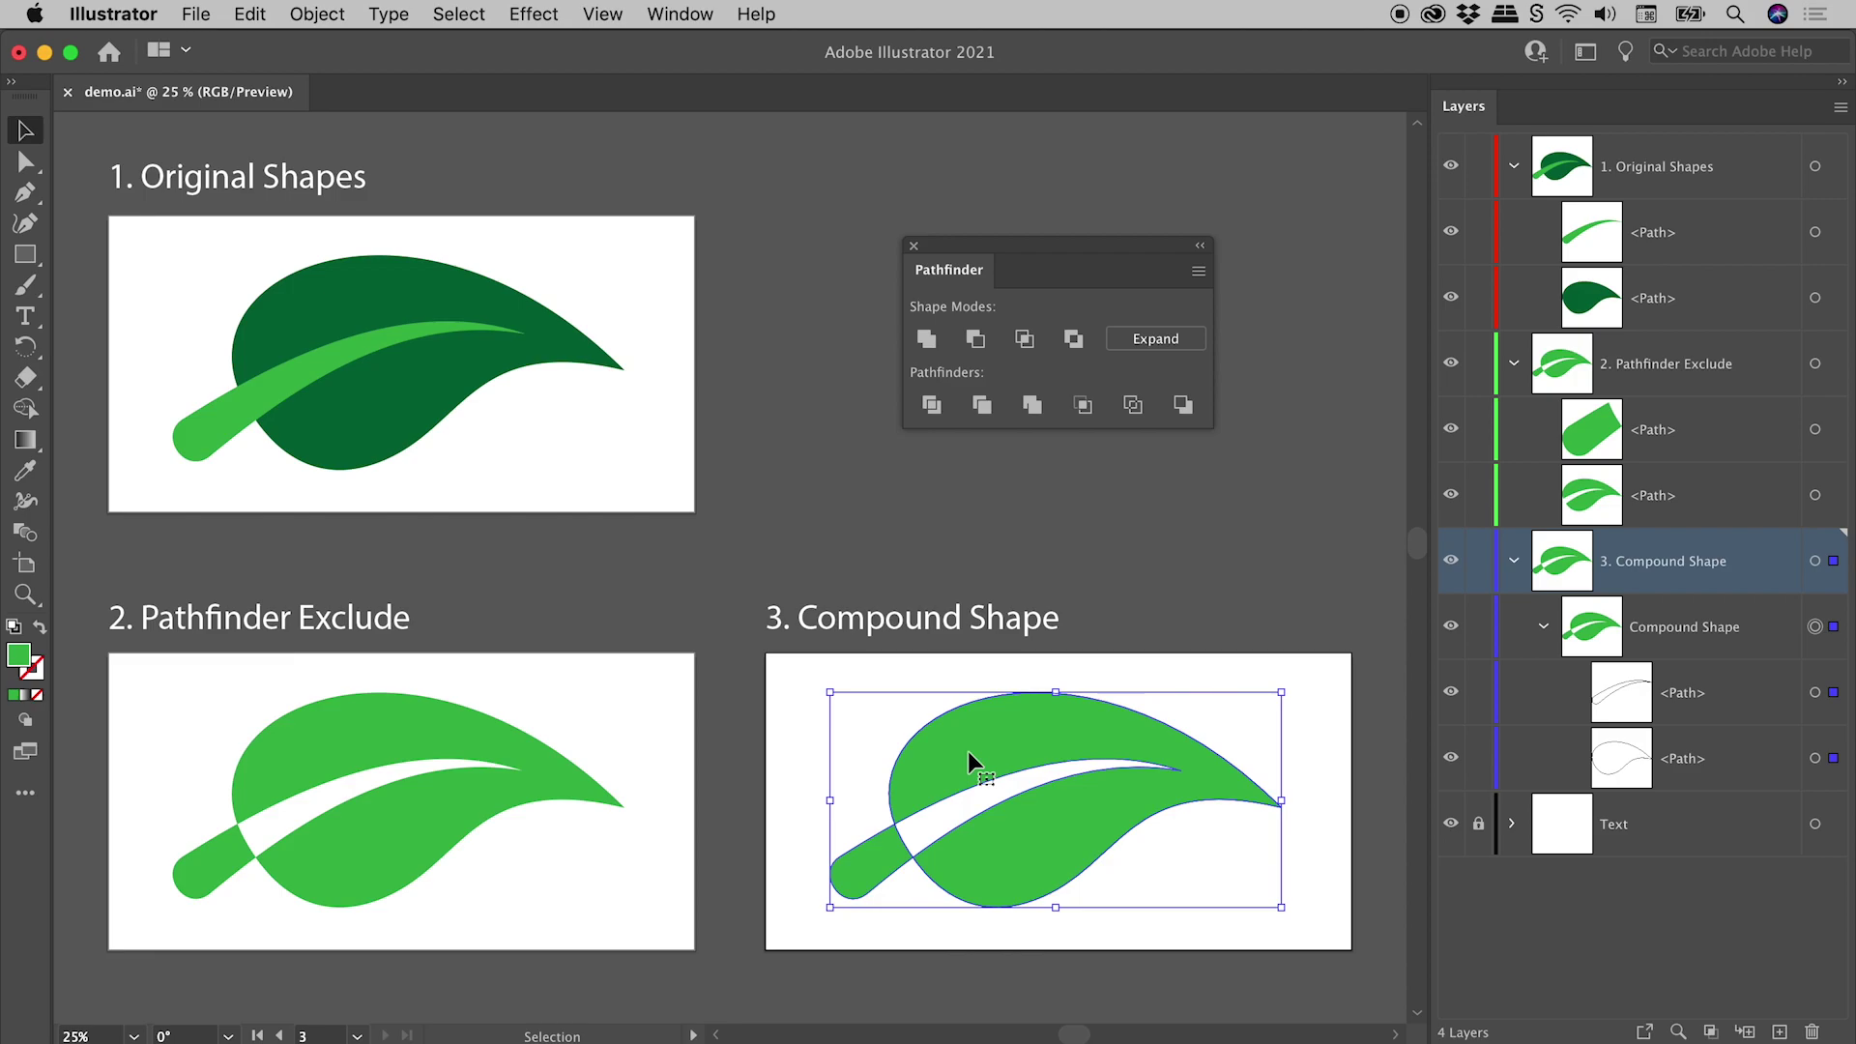
click(1156, 339)
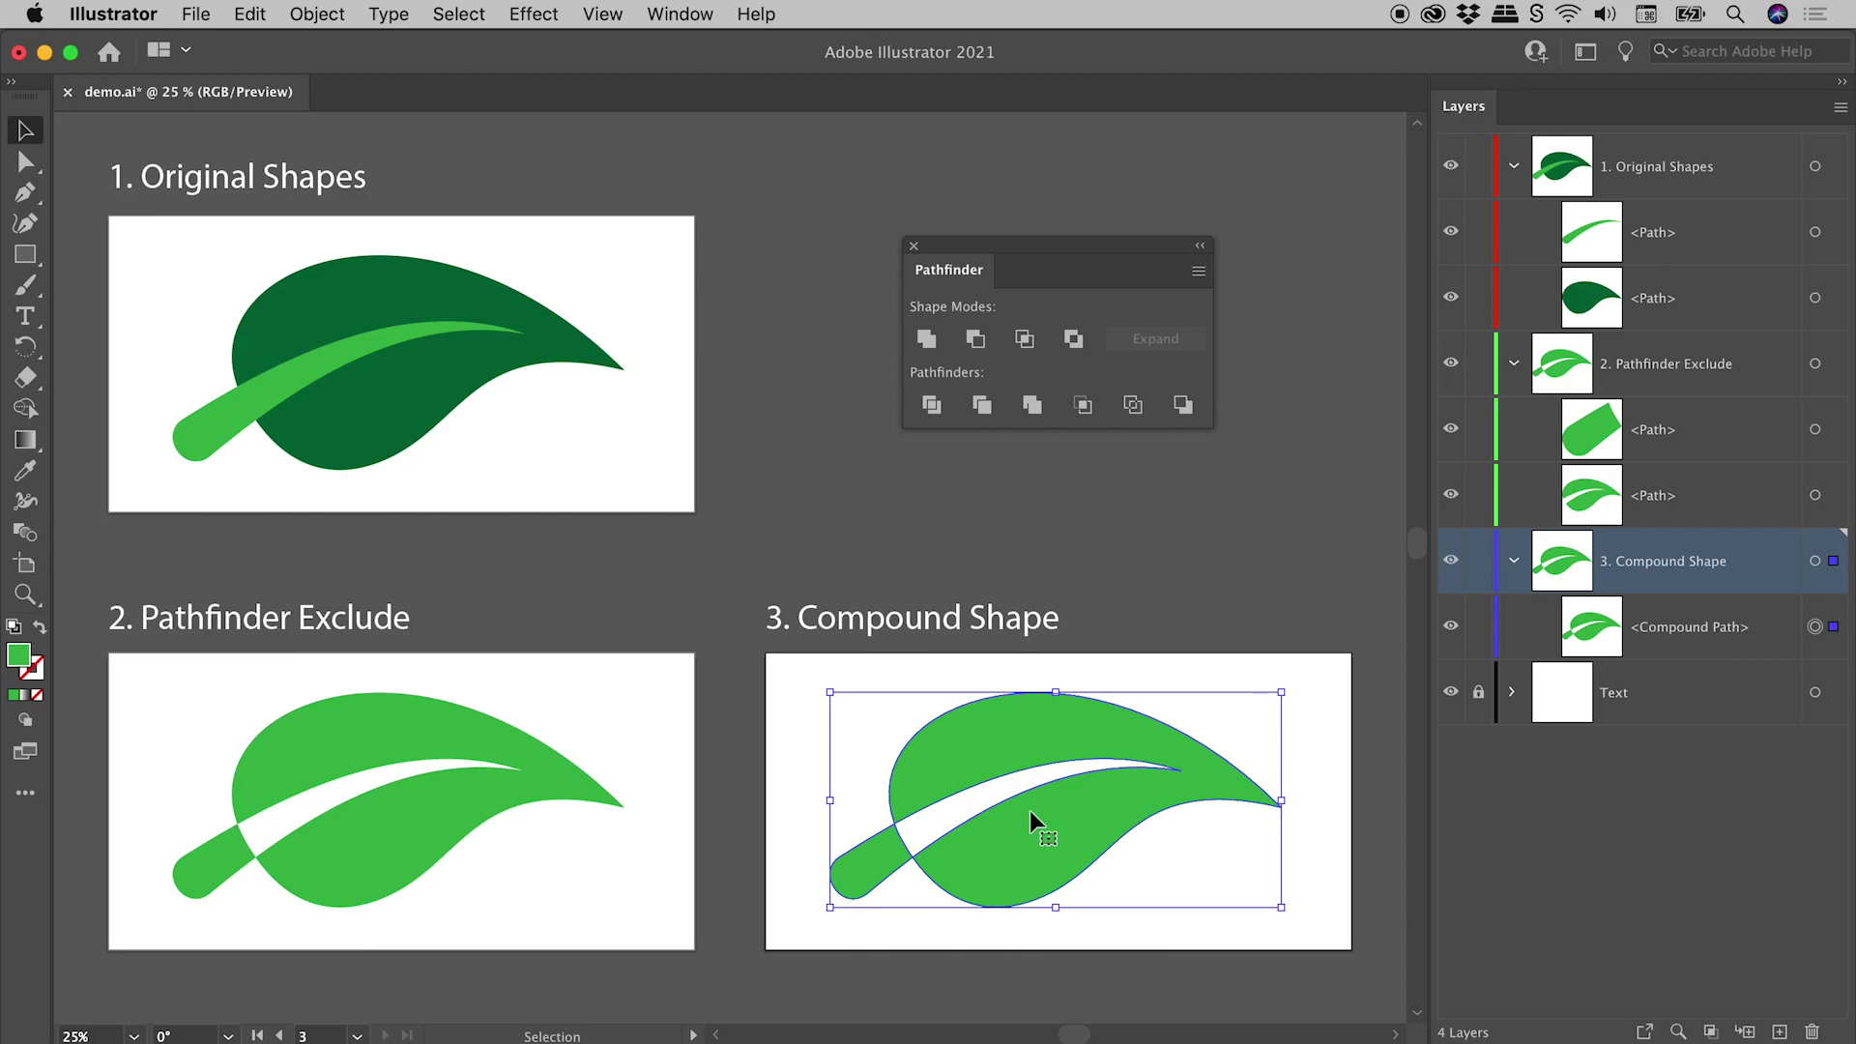
Step: Release the leaf's compound path, then move the leaf body up-right and the stem down-left
click(316, 15)
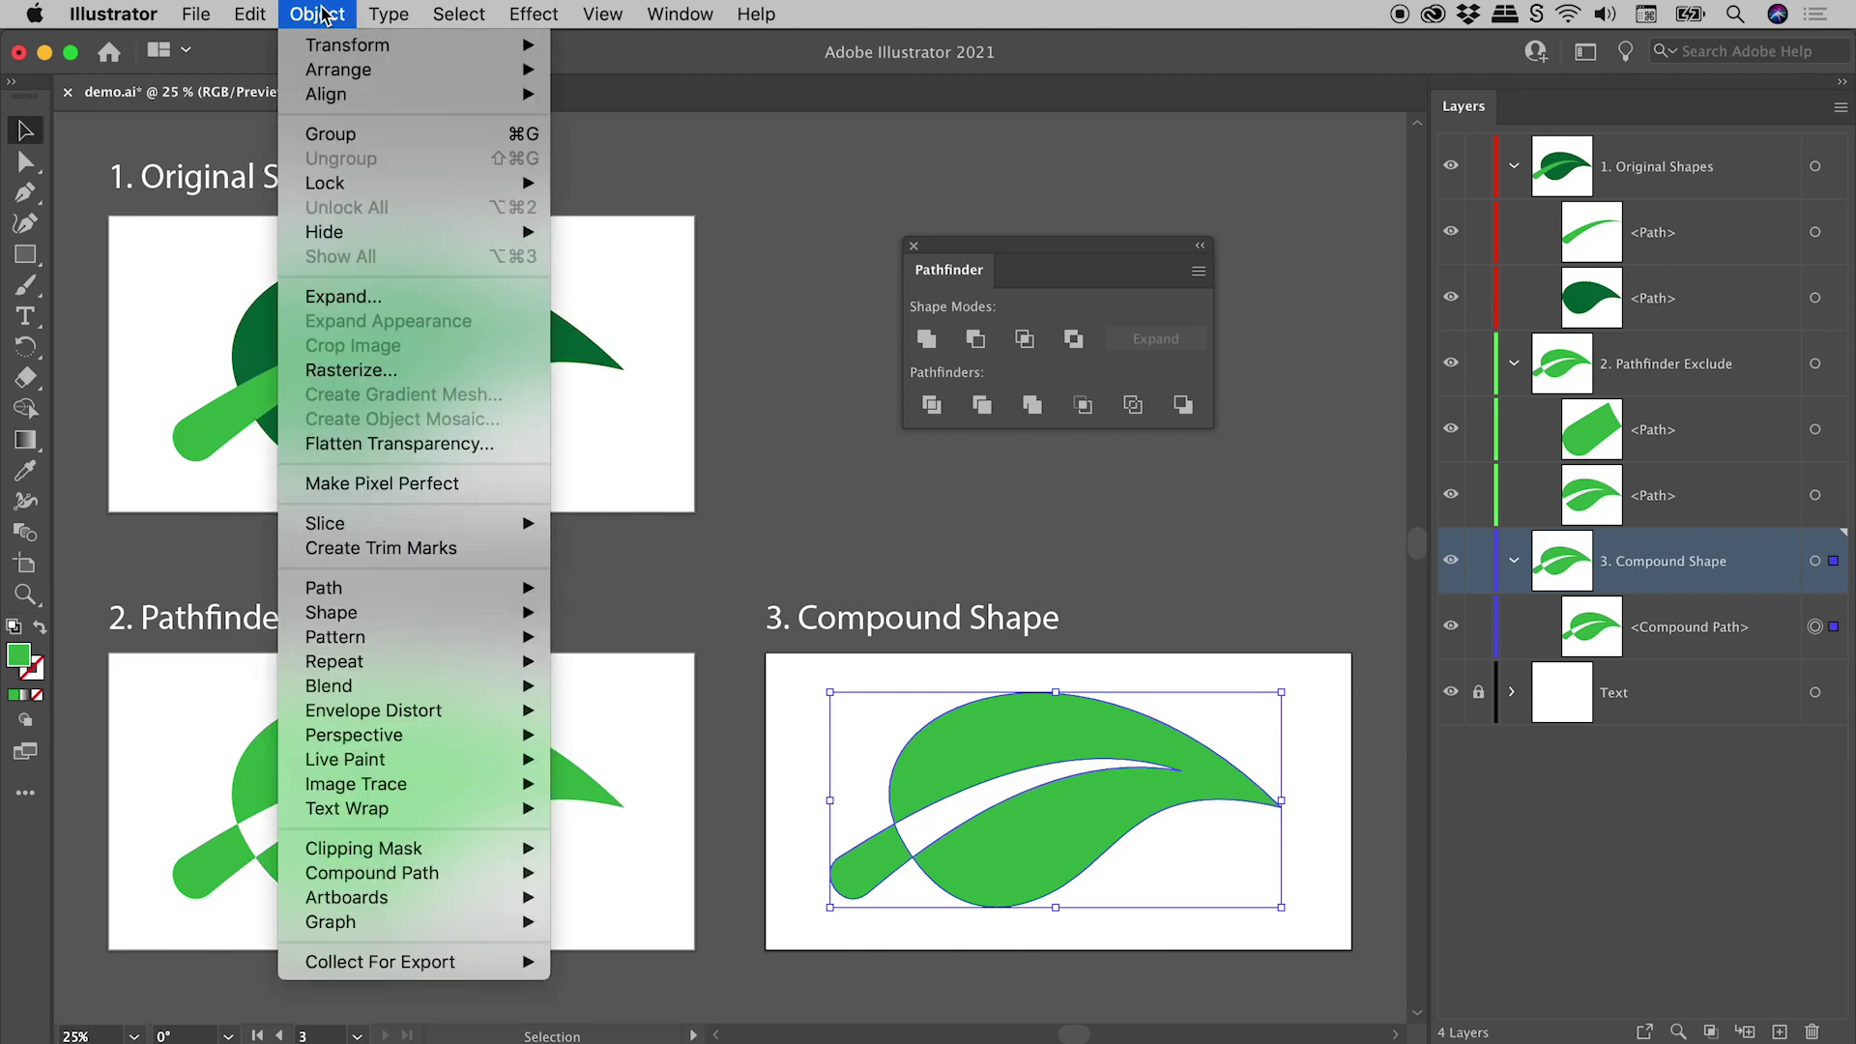
mouse_move(372, 873)
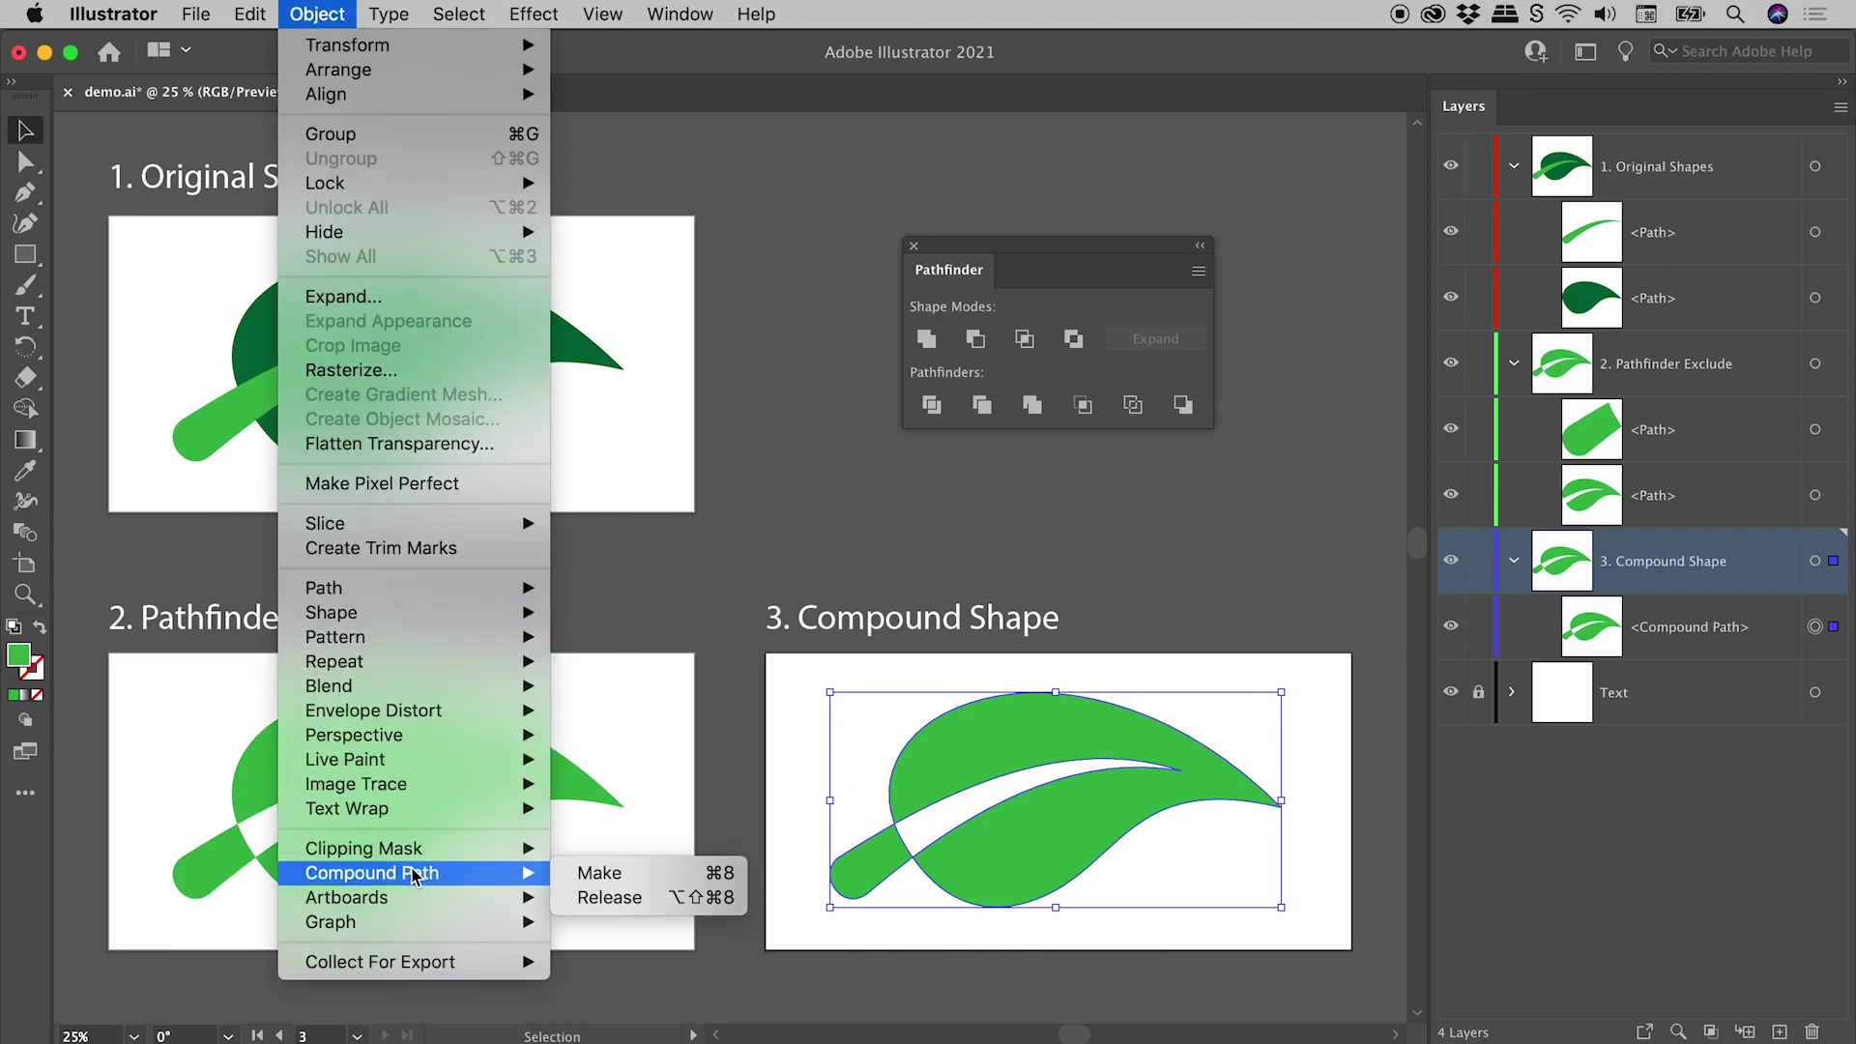
click(610, 897)
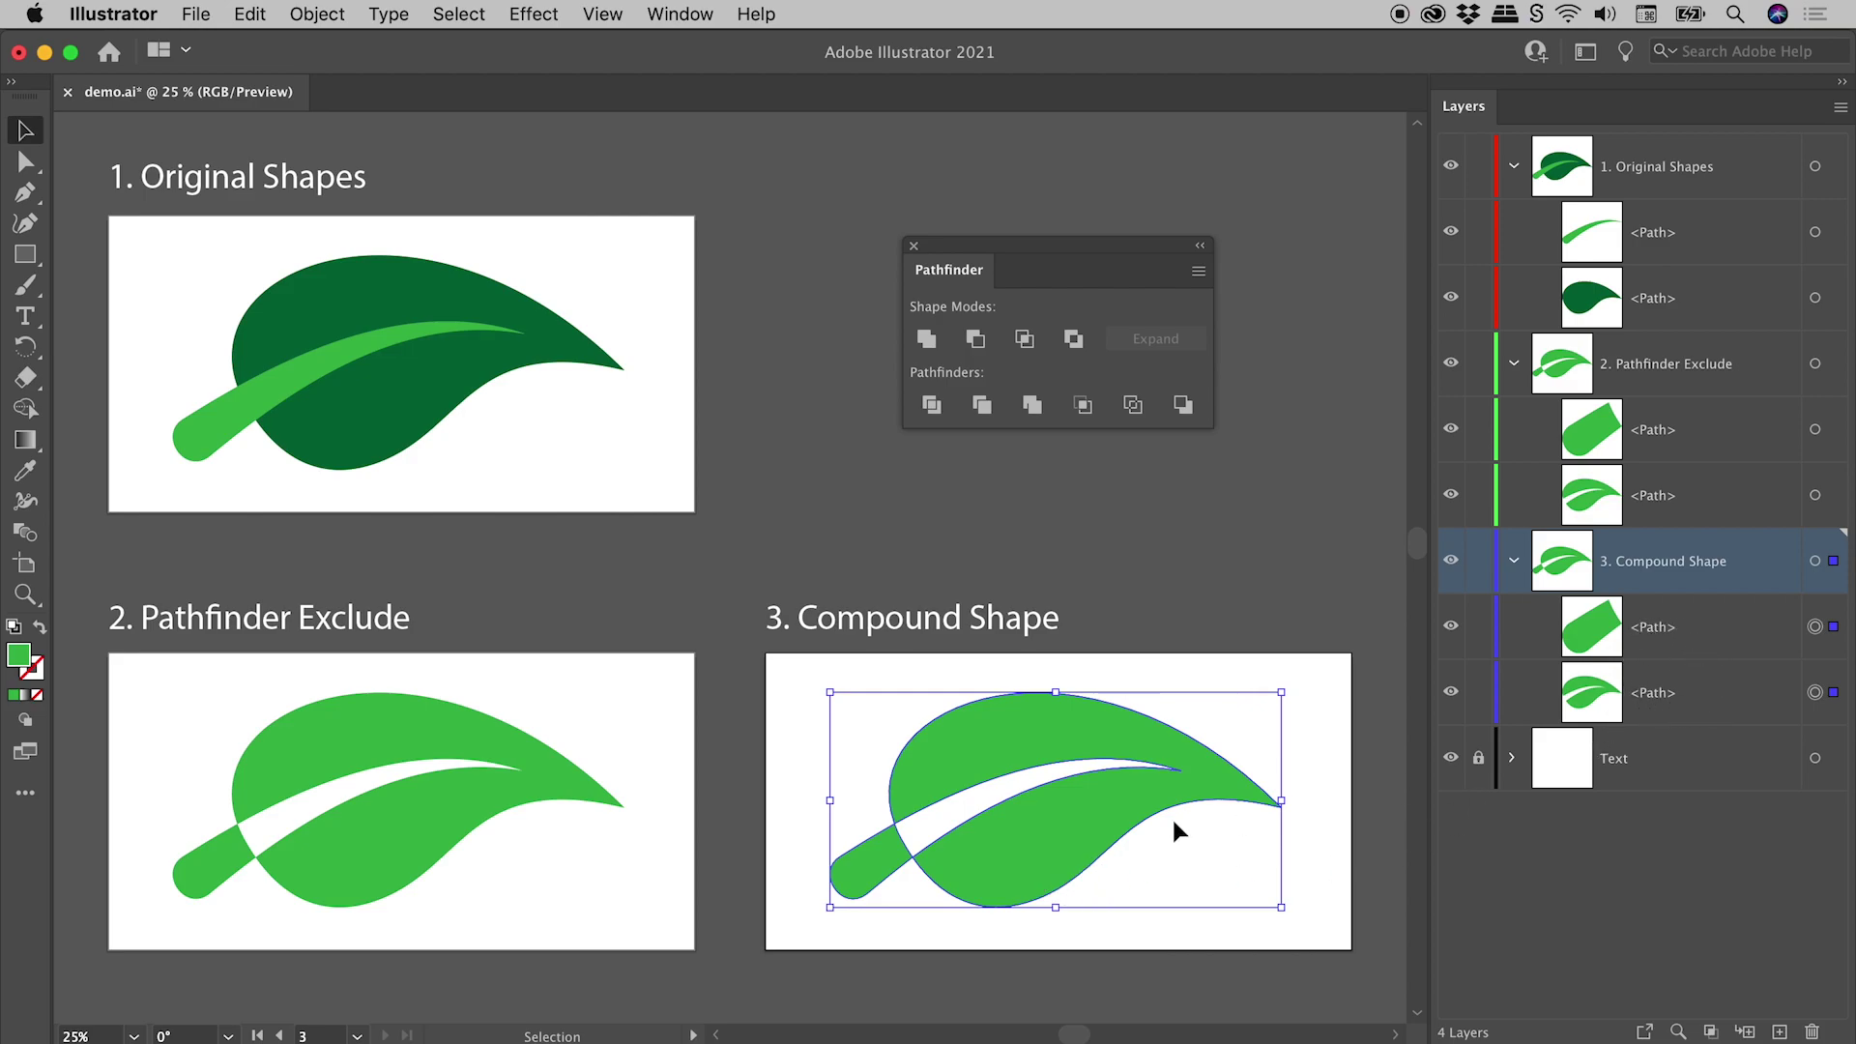
click(772, 745)
drag(958, 760, 1018, 734)
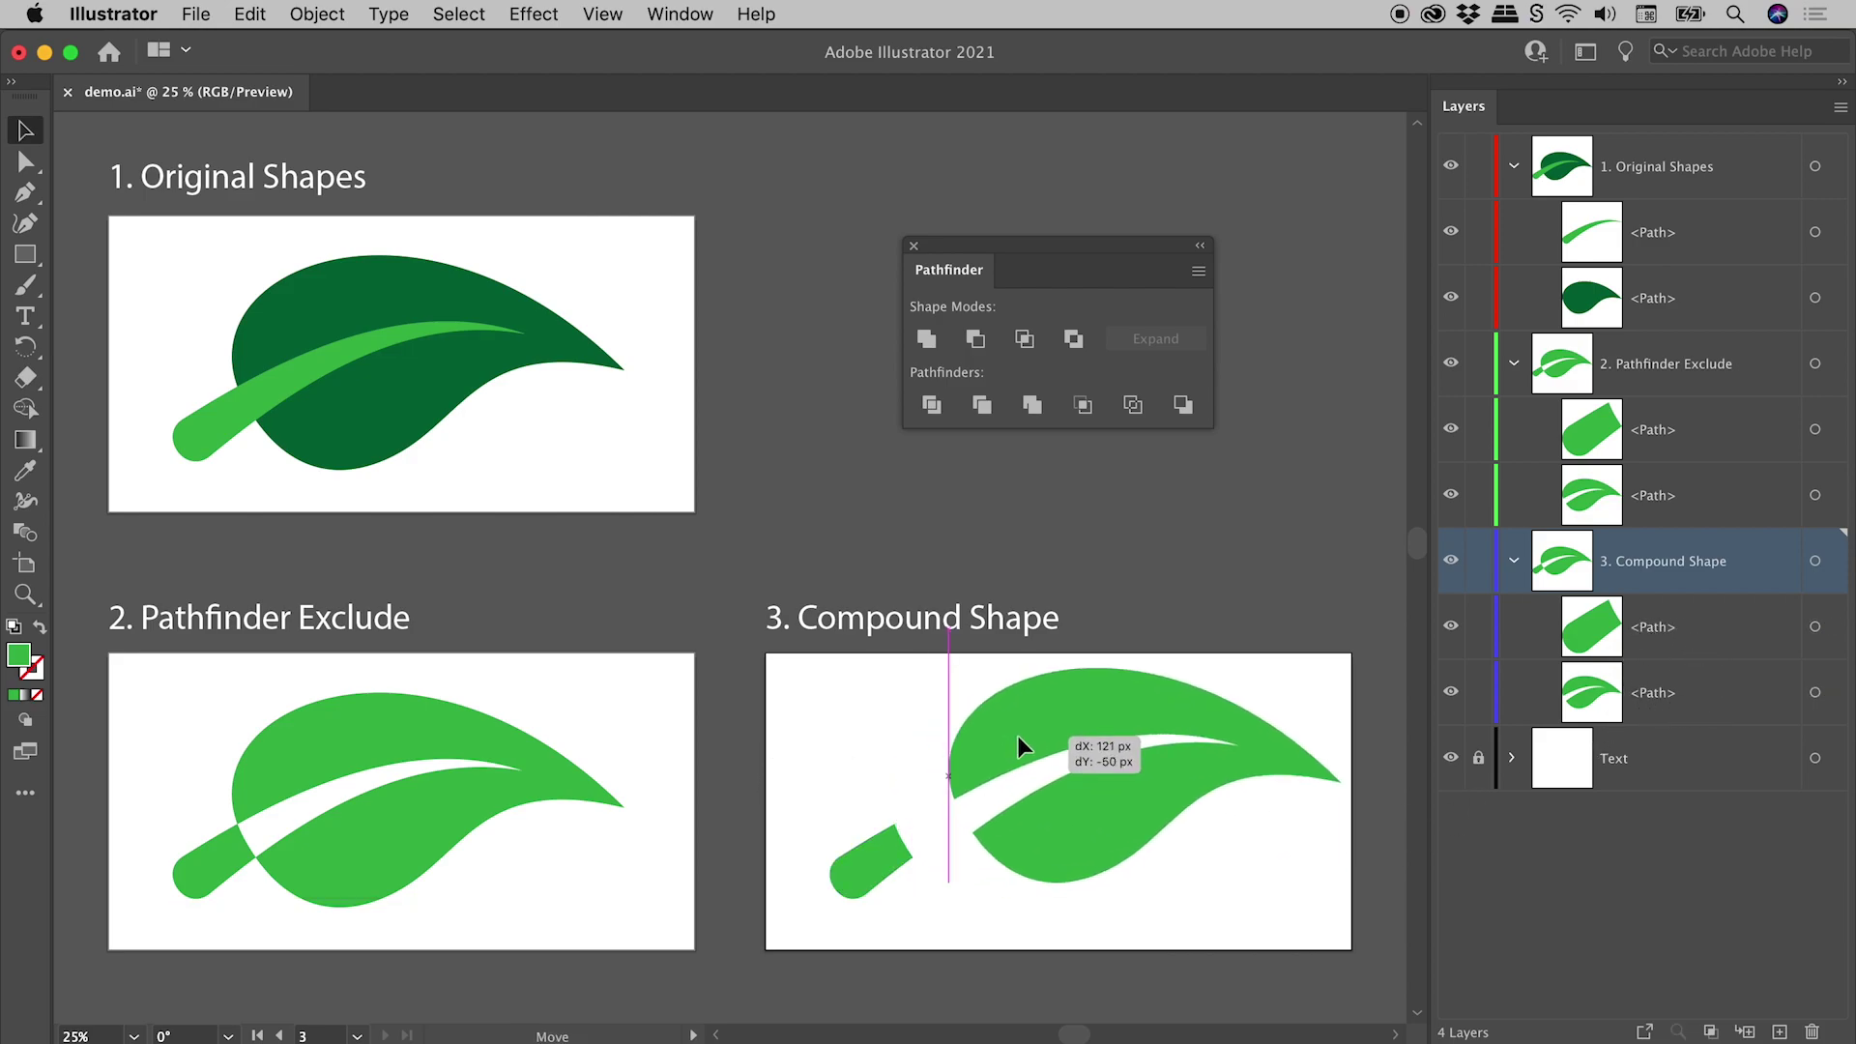
drag(881, 852, 852, 871)
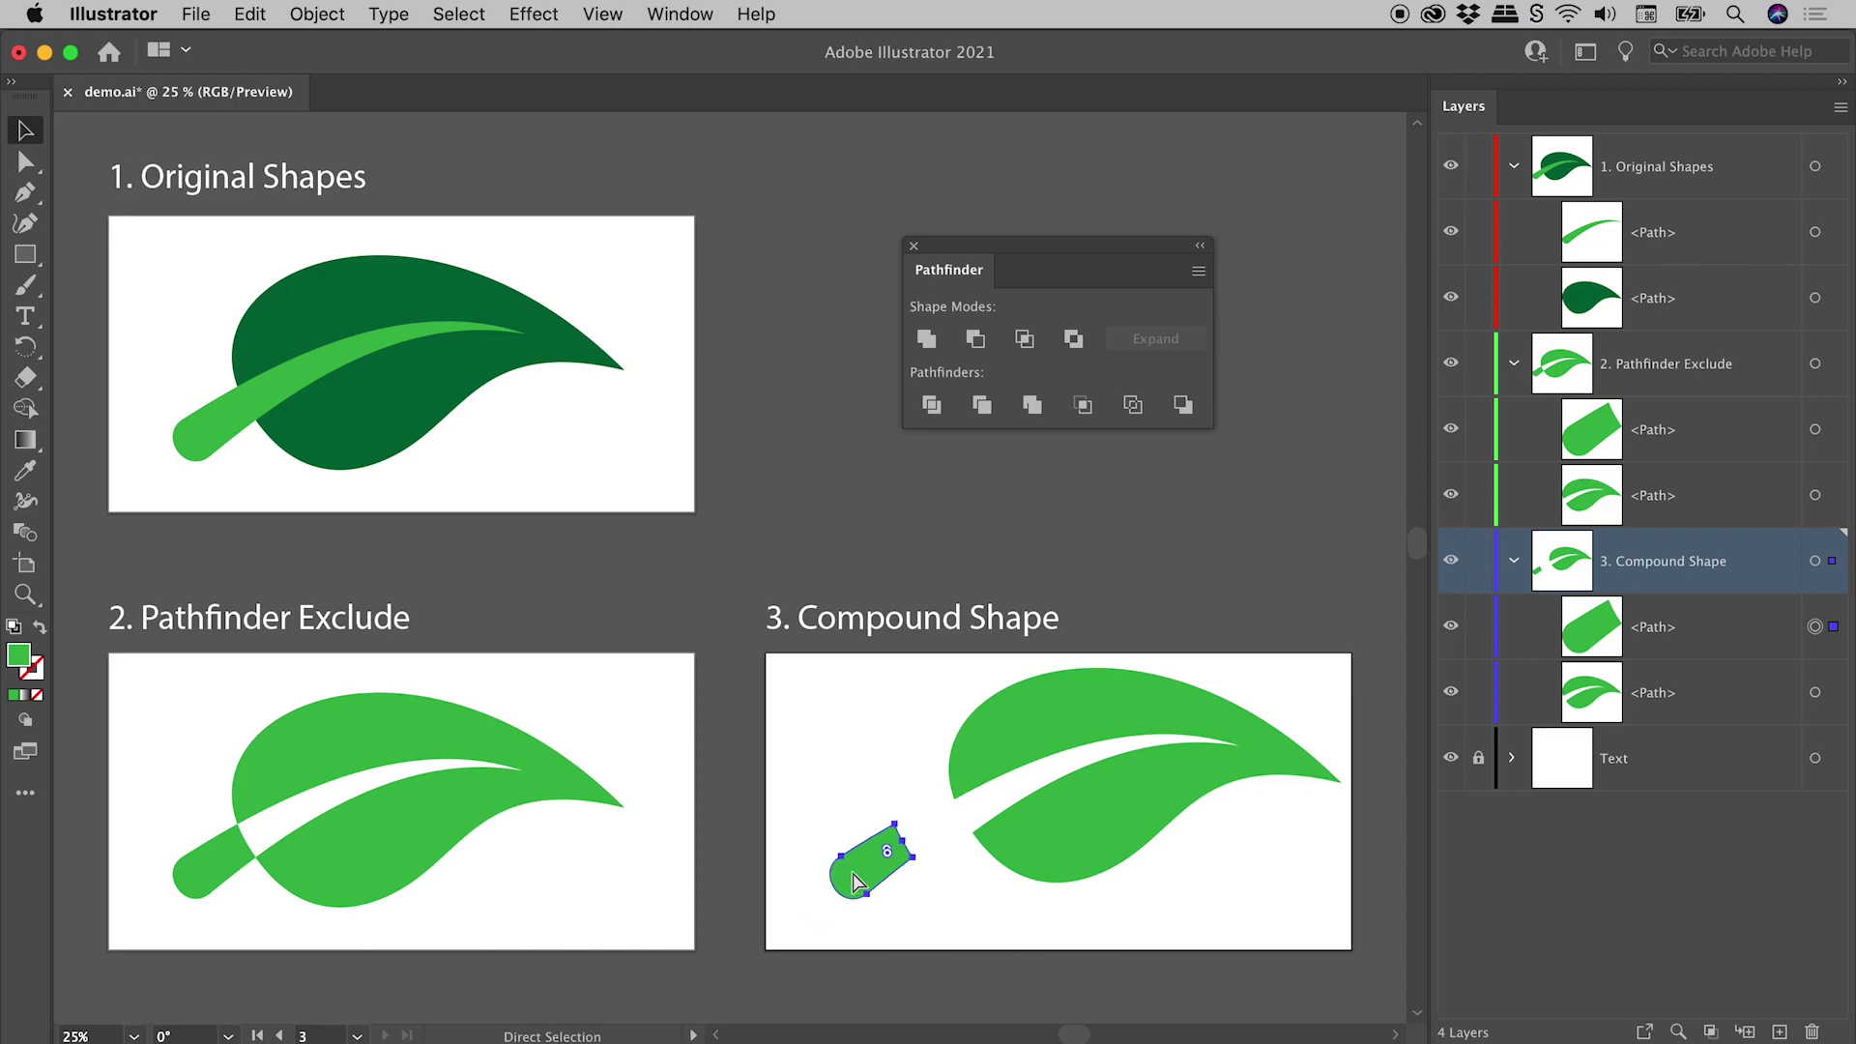
Step: Undo the moves and the release to bring back the live Compound Shape, then deselect
key(super+z)
key(super+z)
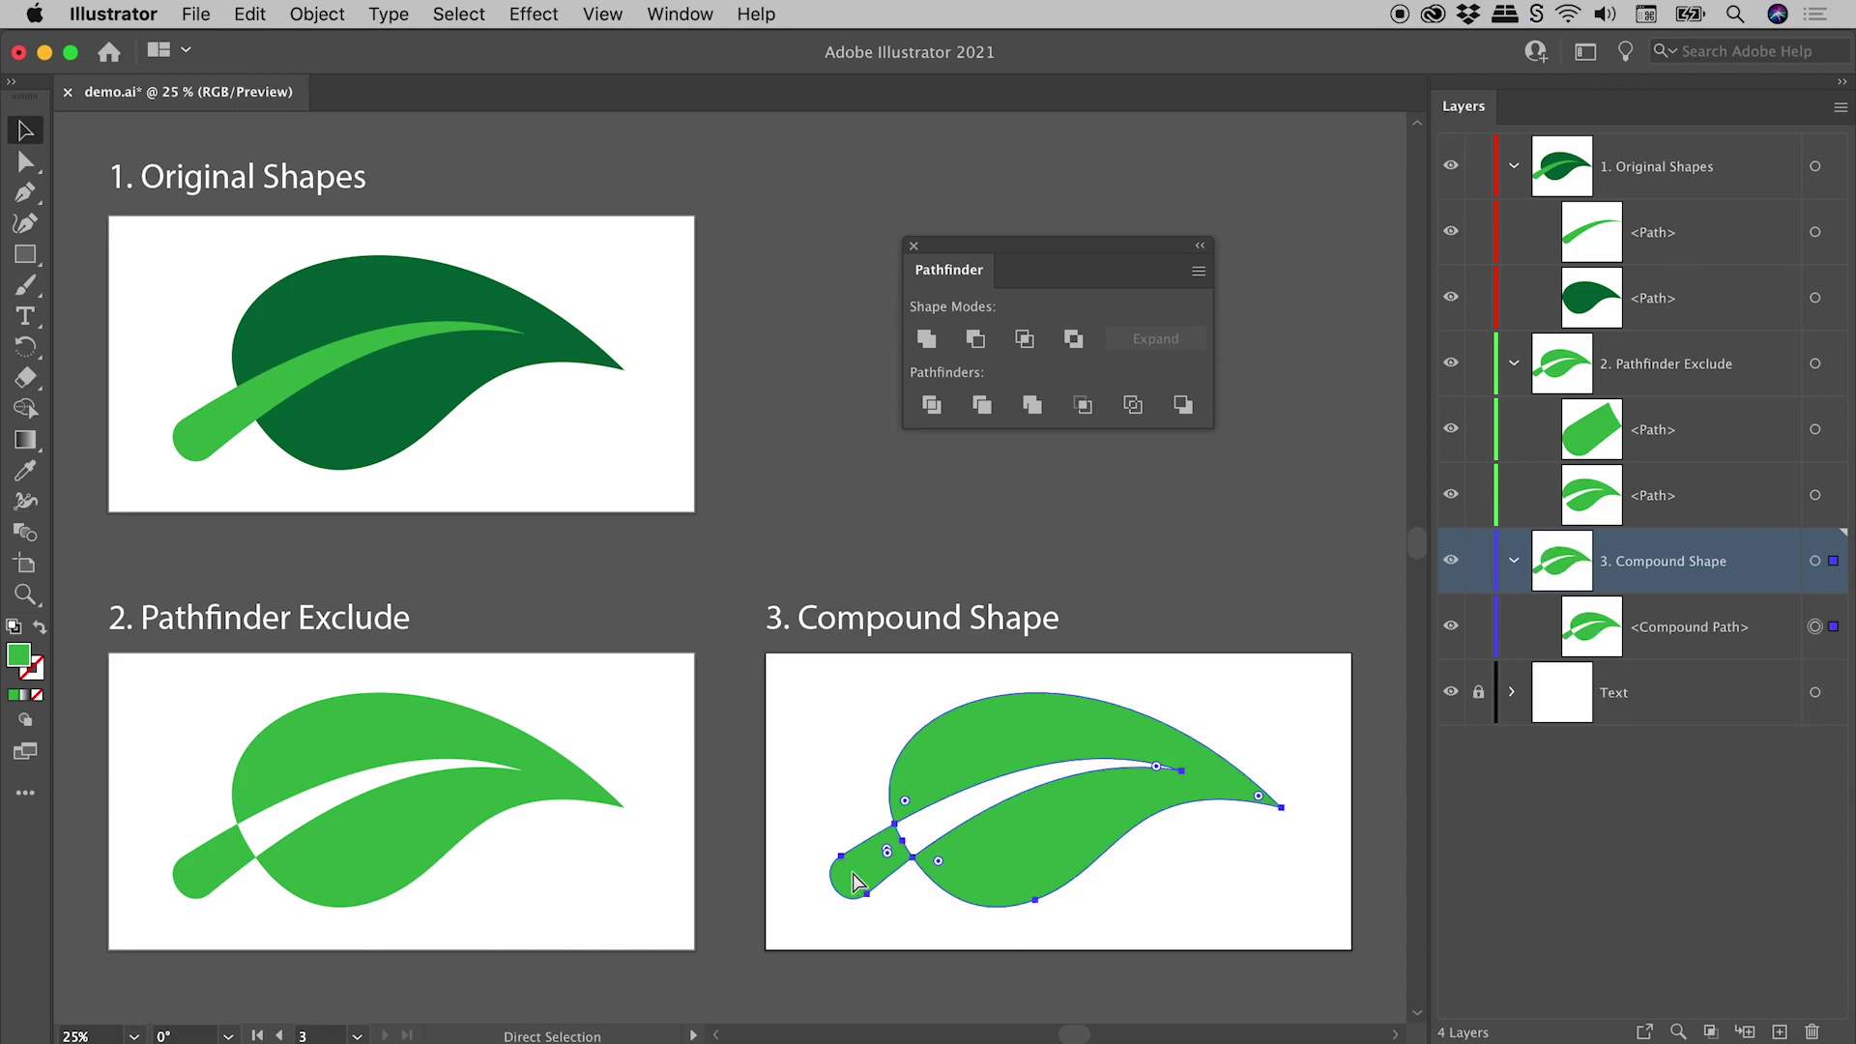
key(super+z)
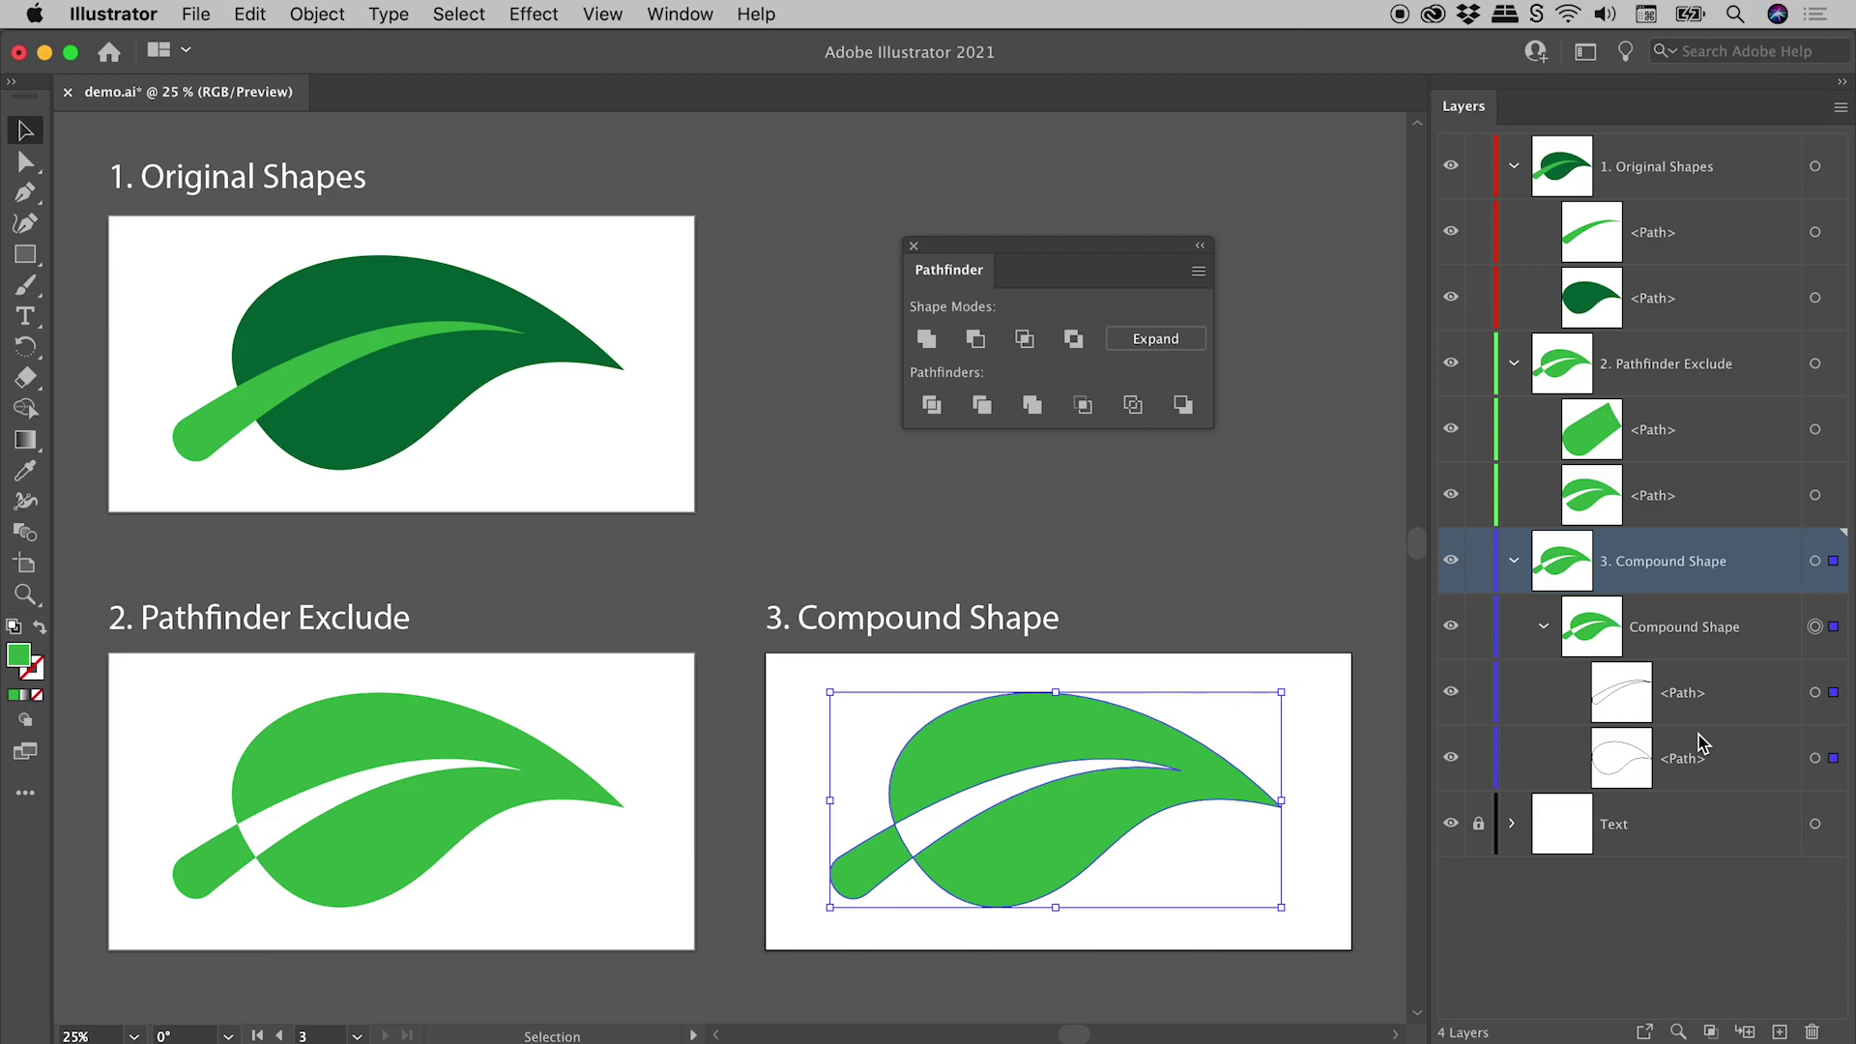
click(1320, 729)
Step: Drag the stem path down-left with Direct Selection, undo the move, and deselect
click(24, 161)
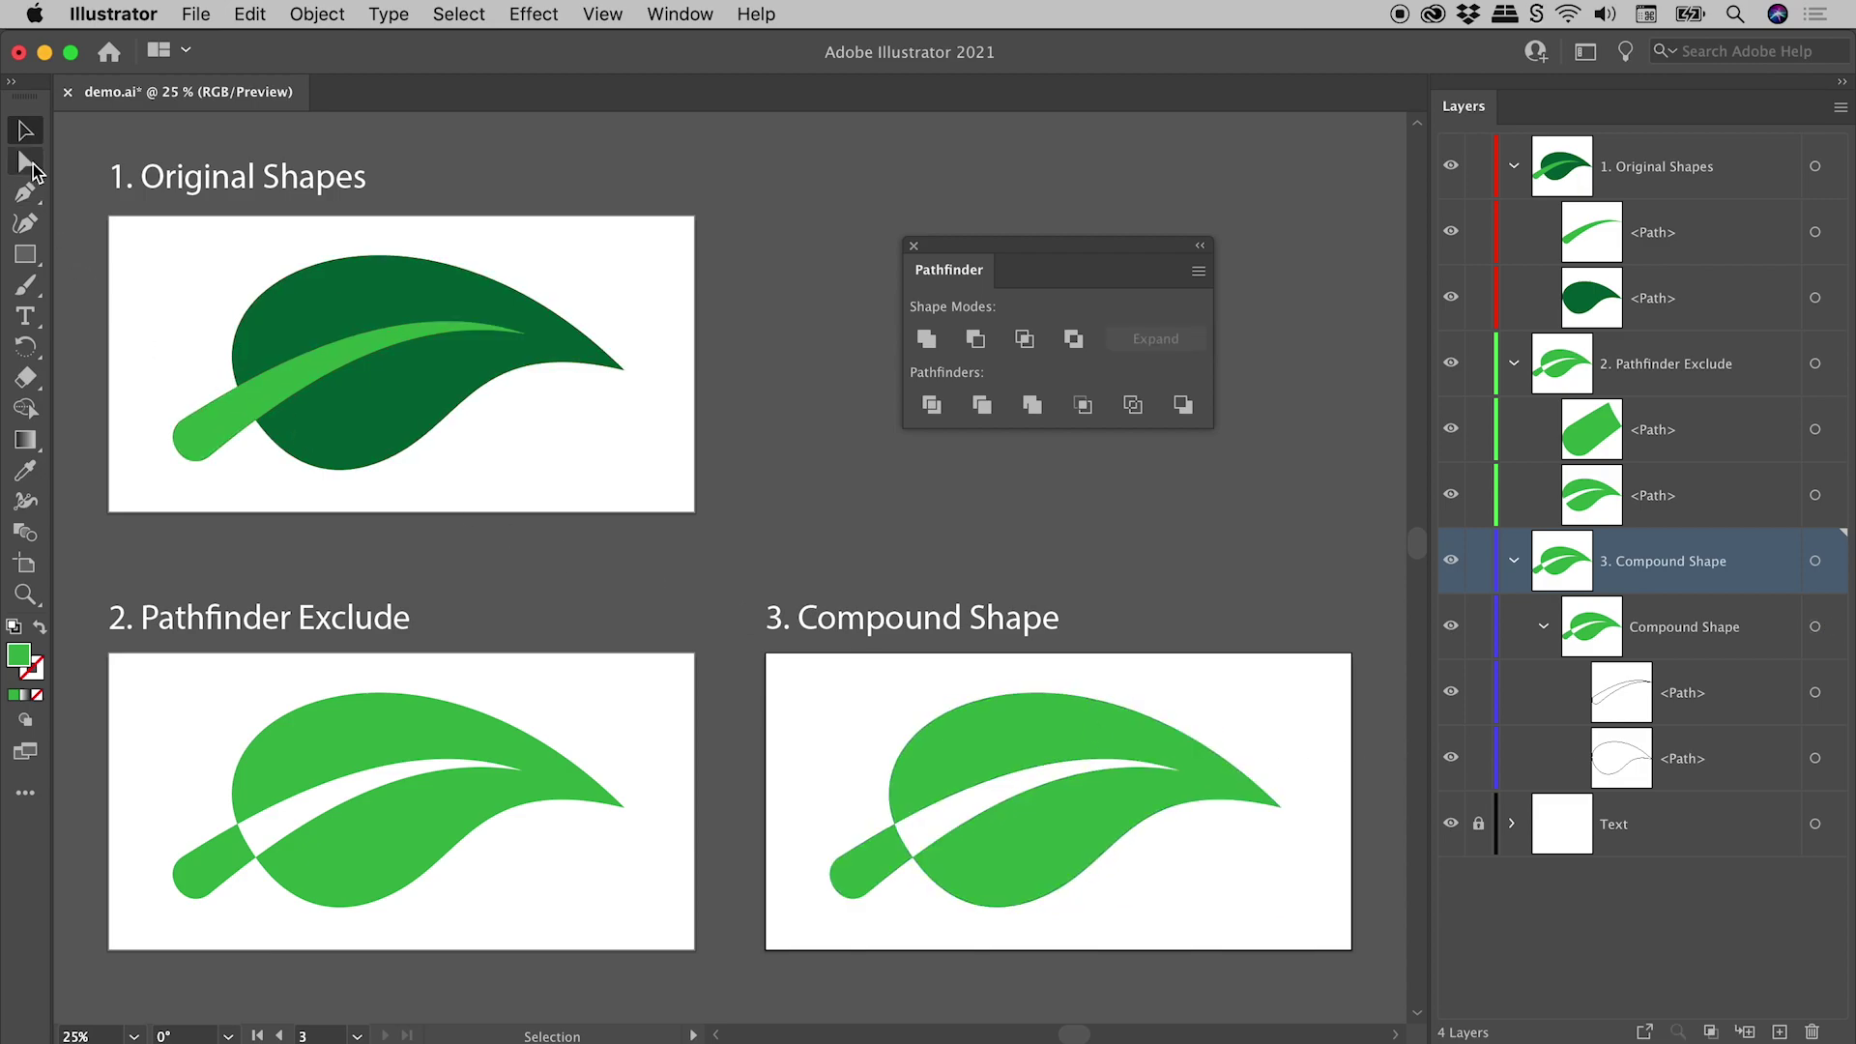
drag(869, 833, 842, 861)
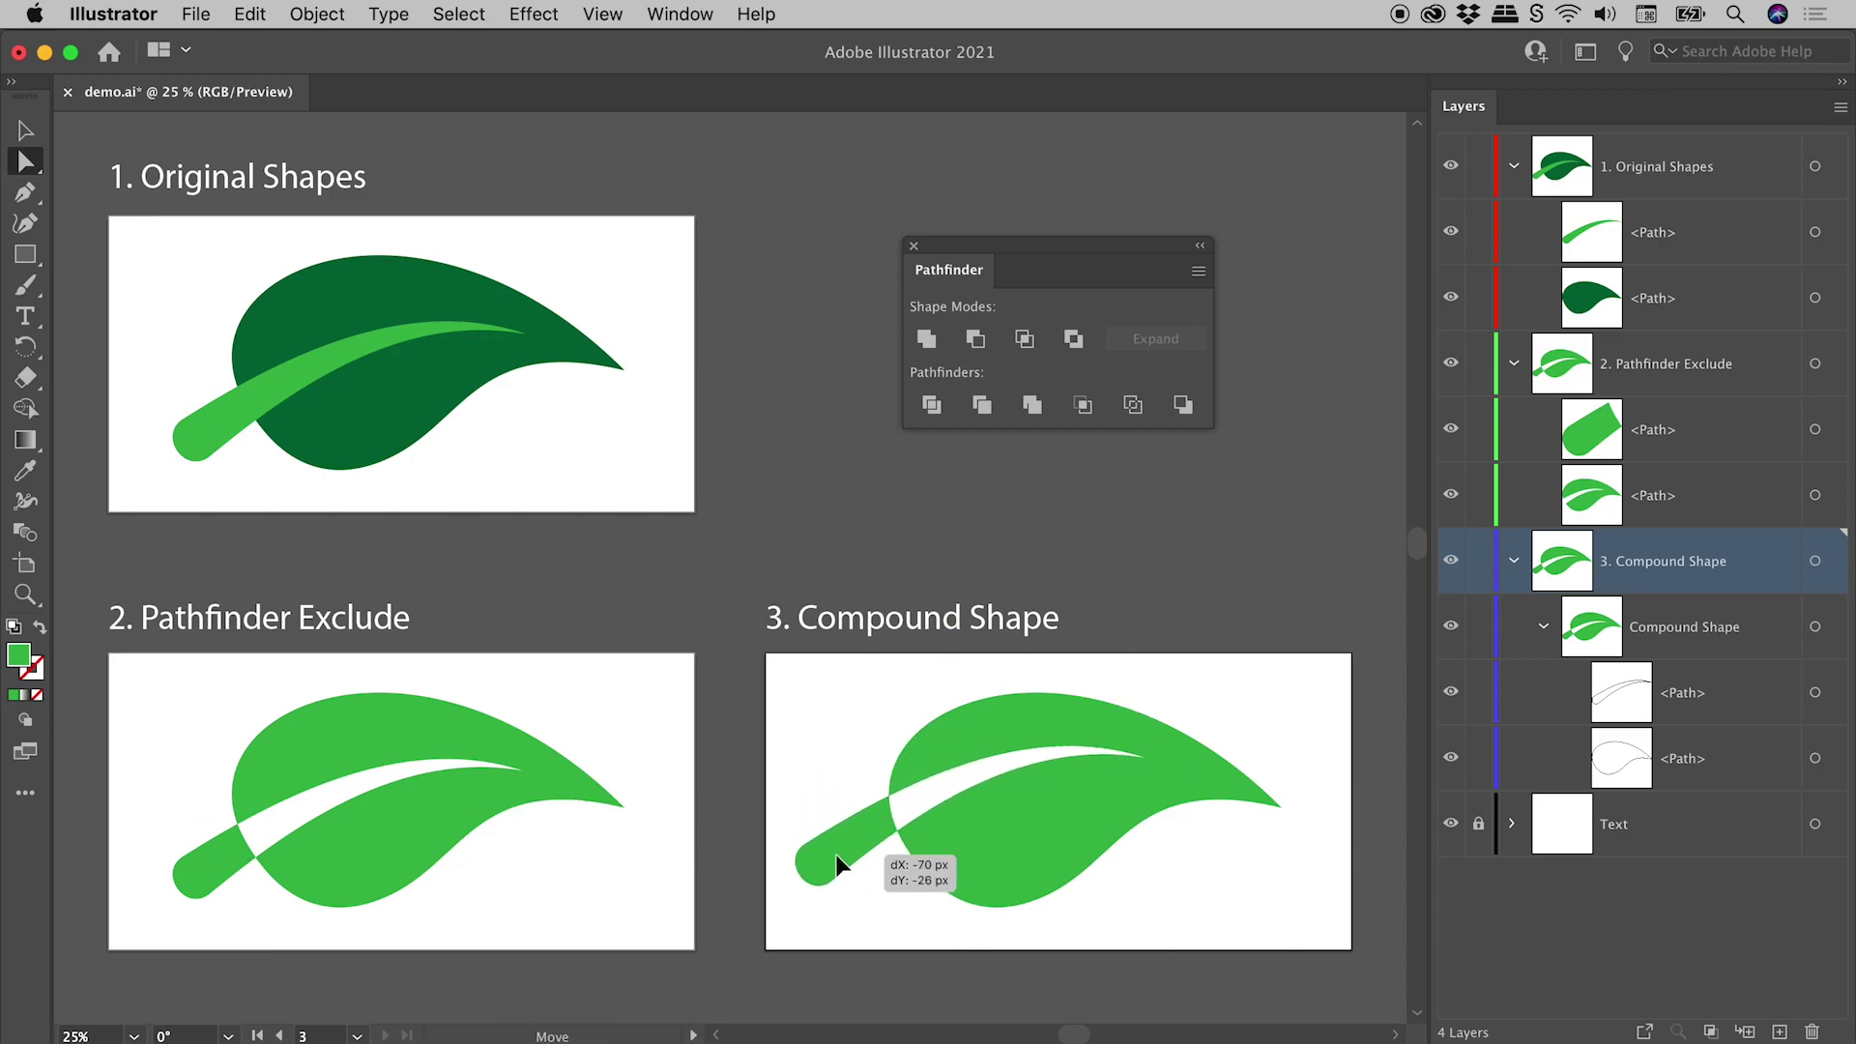
key(super+z)
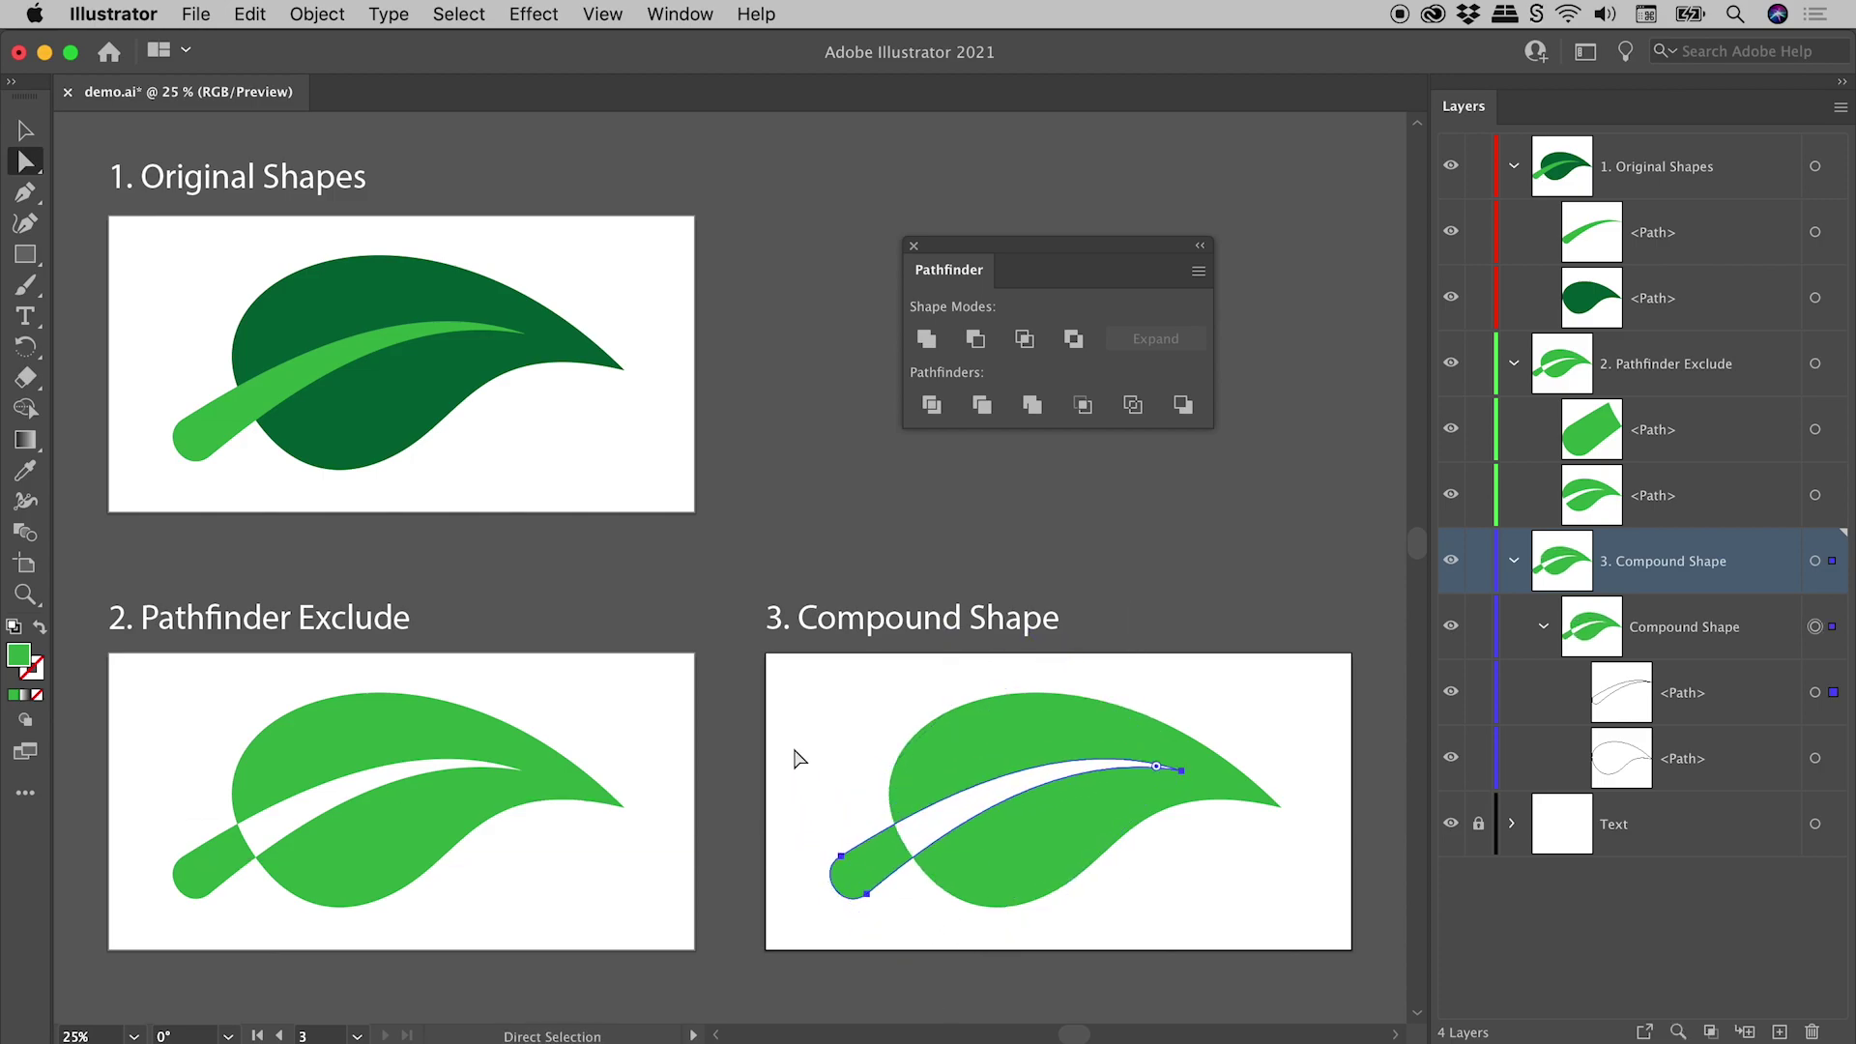
click(793, 759)
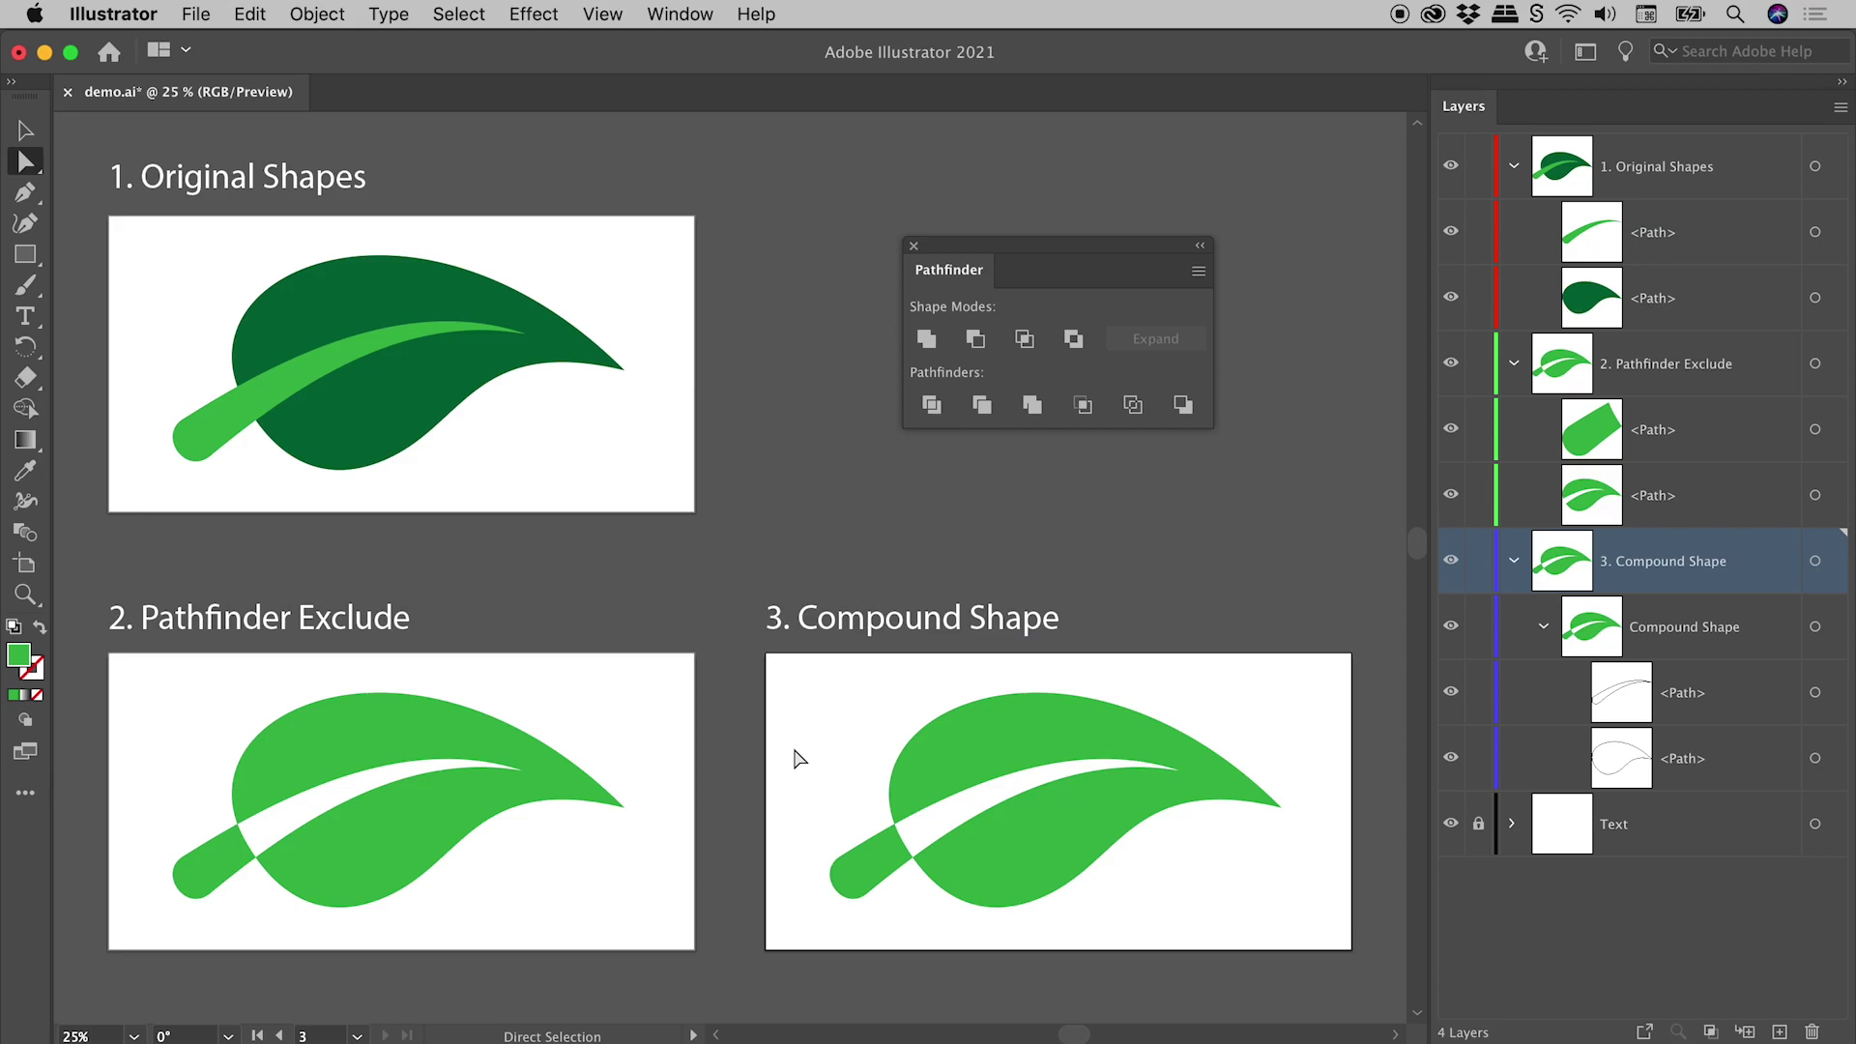